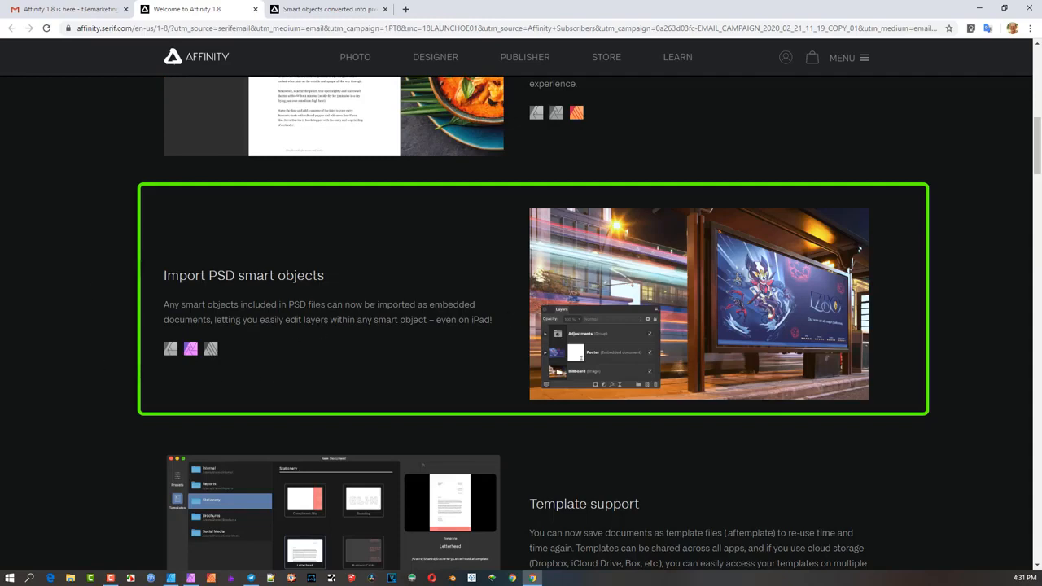
Highlight the phrase "embedded documents" in the Import PSD smart objects description.
mouse_move(190, 353)
left_click_drag(429, 305, 211, 320)
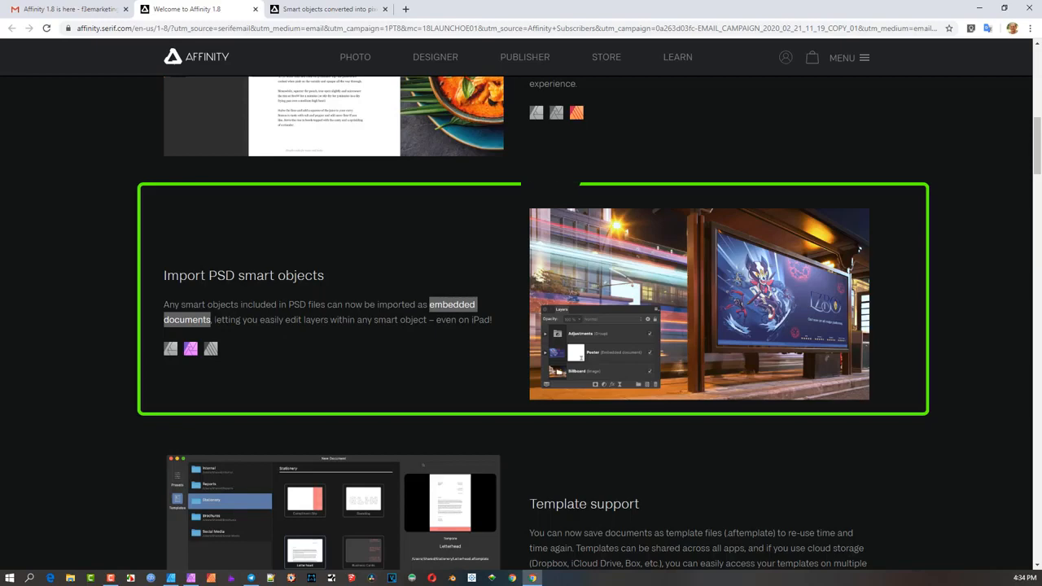
Switch to Affinity Photo and check the General preference for importing PSD smart objects where possible.
left_click(191, 578)
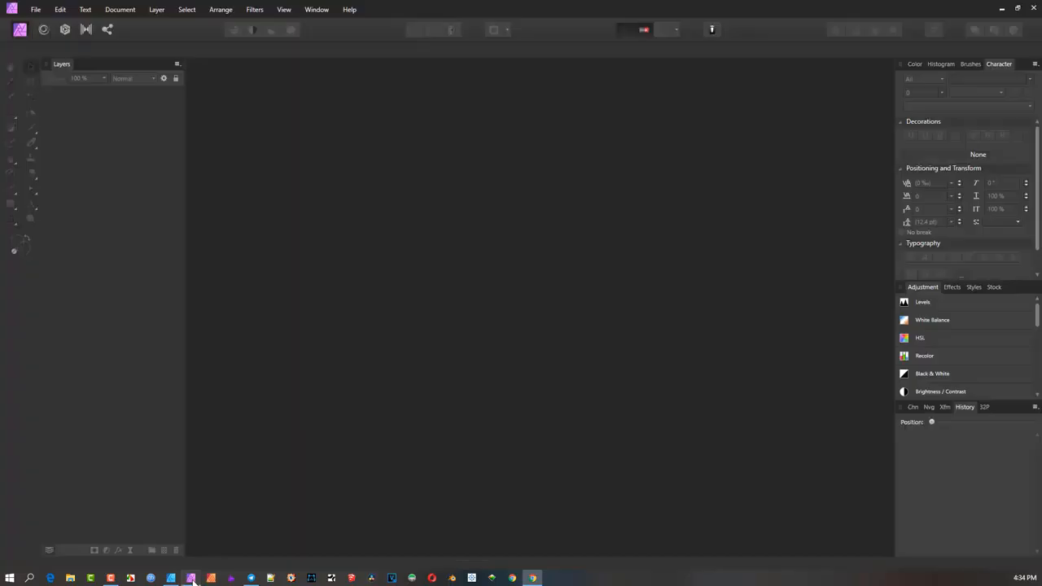
left_click(36, 12)
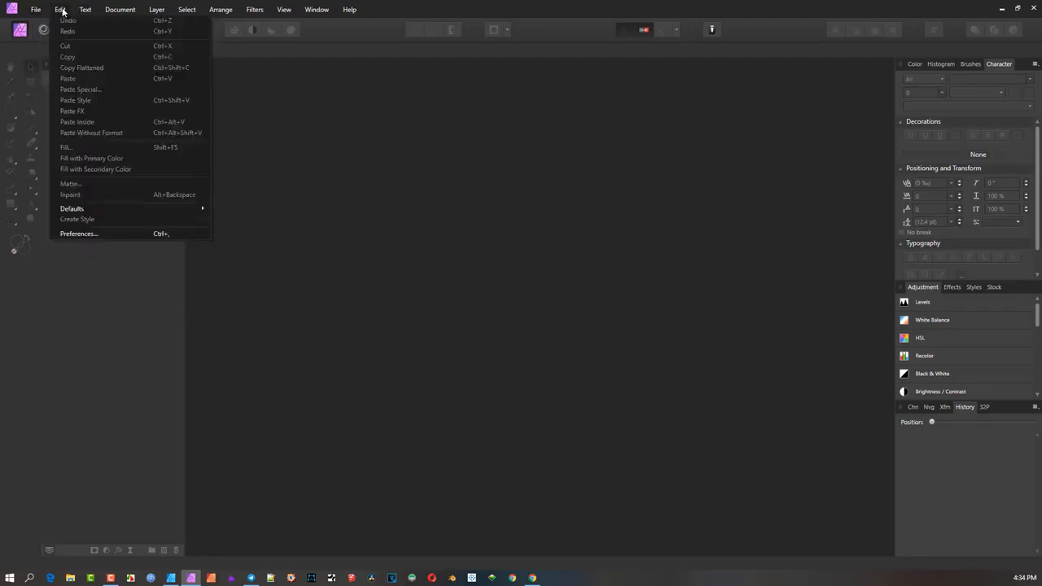
left_click(88, 234)
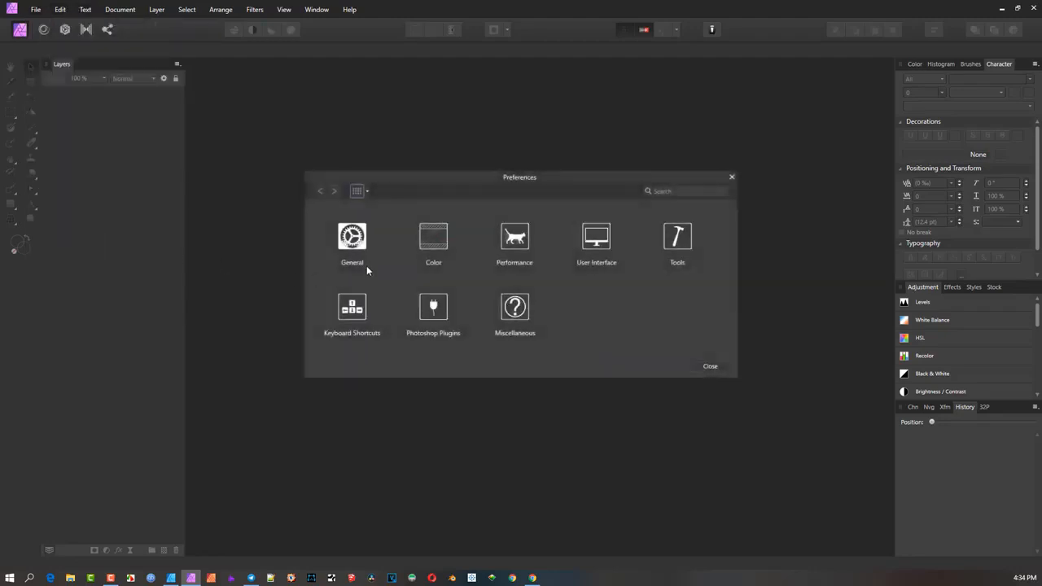
left_click(358, 236)
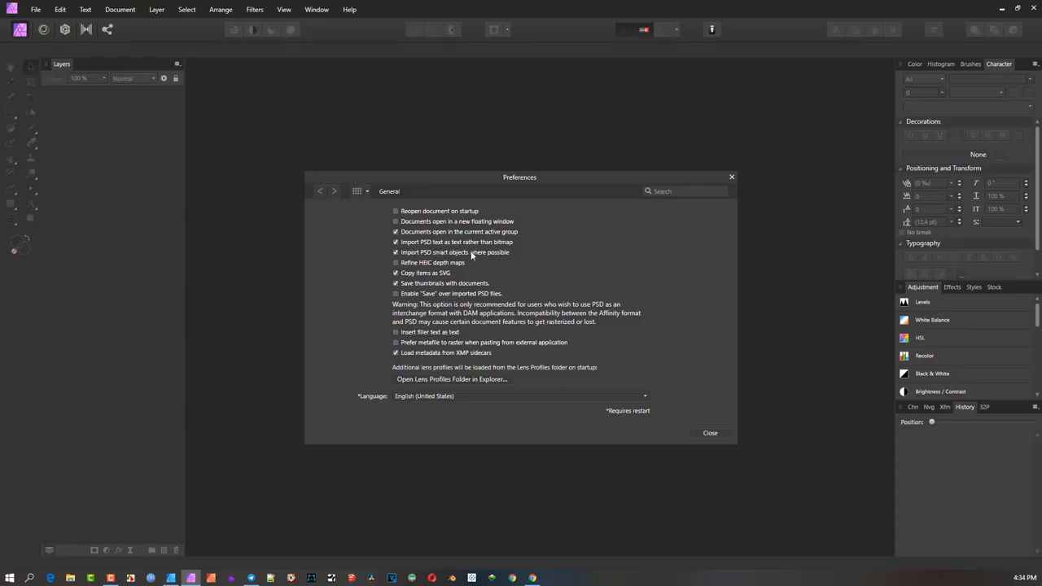
left_click(710, 433)
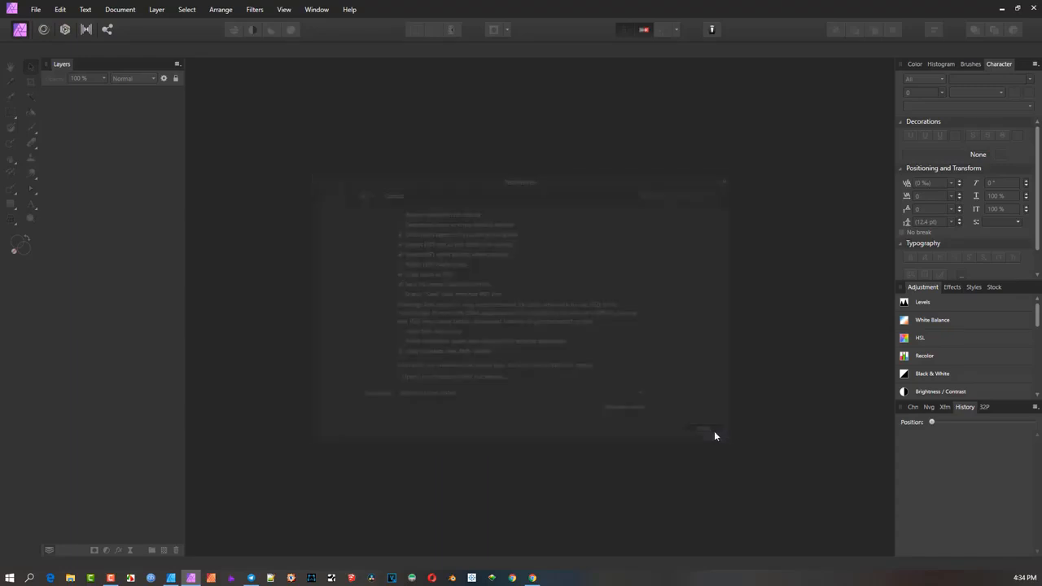
Open the file Logo Mockup - Paper Edition 1 - by PuneDesign.psd.
left_click(34, 10)
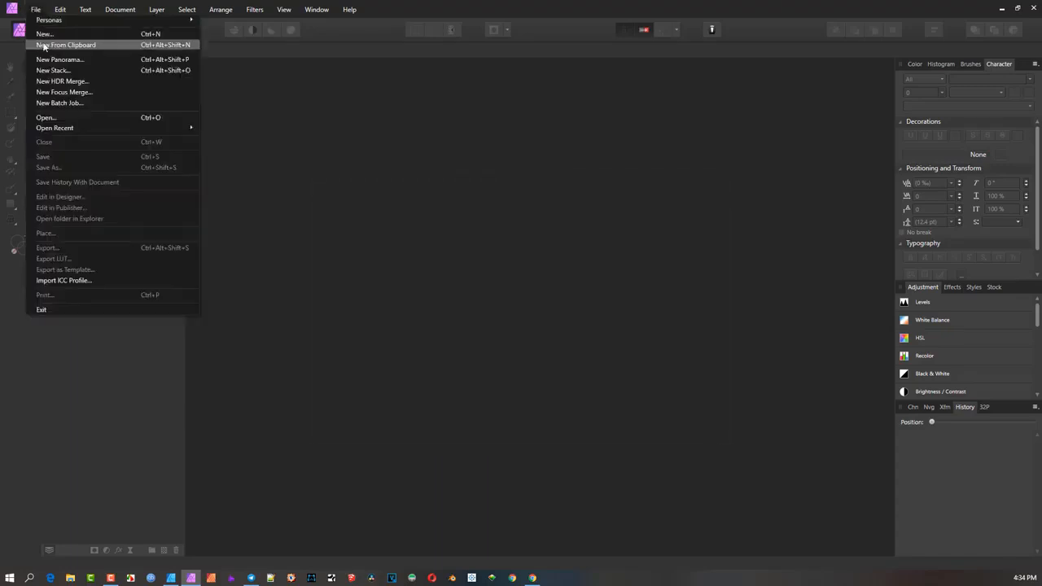
left_click(63, 120)
double_click(153, 96)
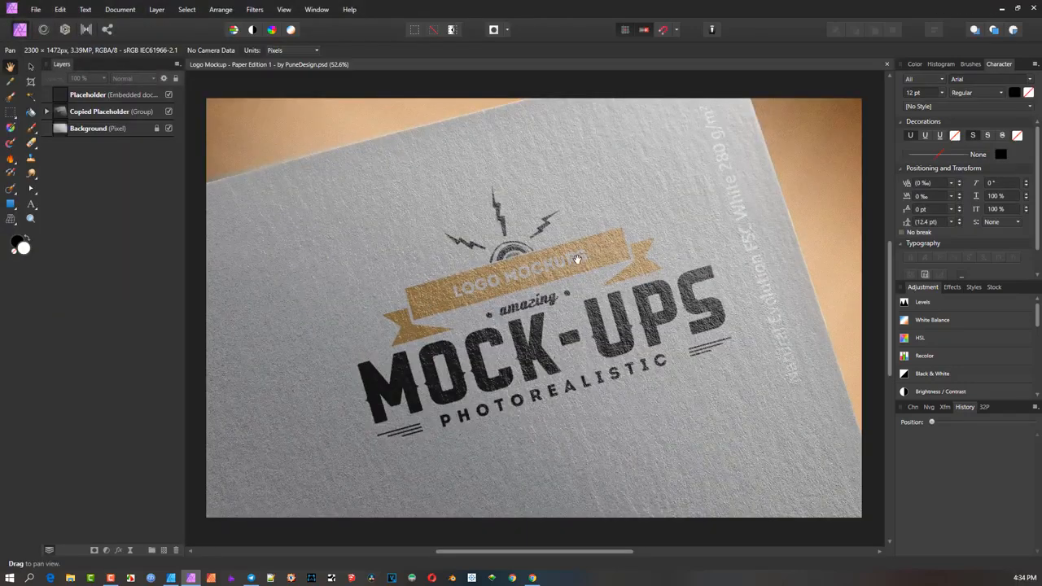
Expand the Copied Placeholder group and open the Placeholder embedded document for editing from the mockup canvas.
left_click(149, 115)
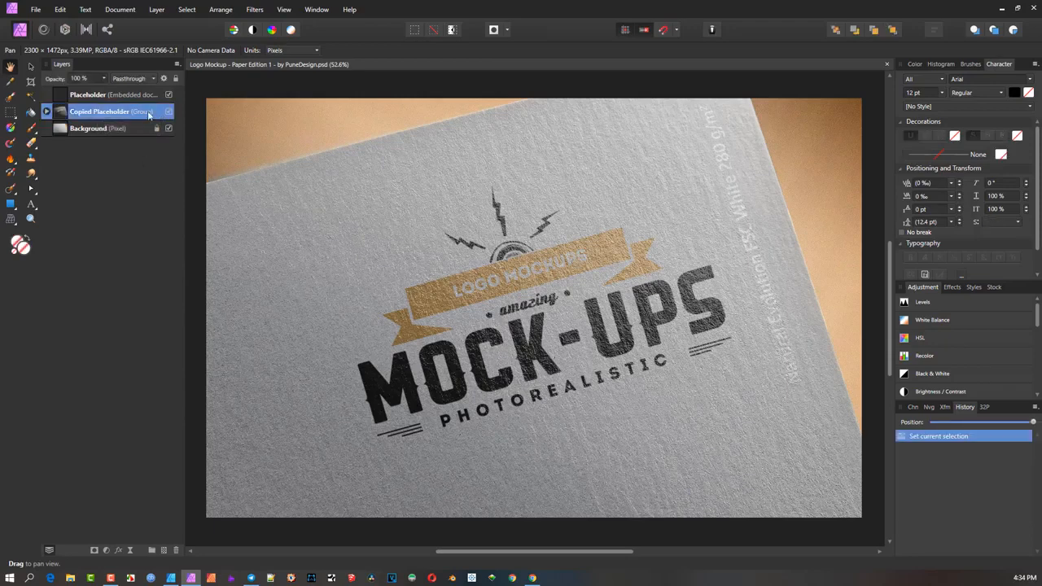
left_click(46, 113)
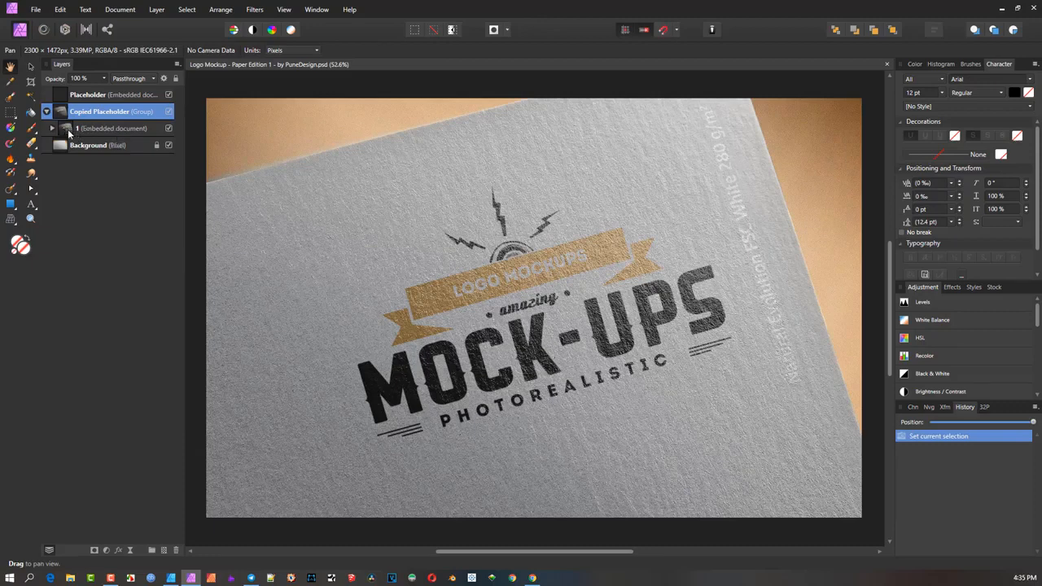
left_click(31, 67)
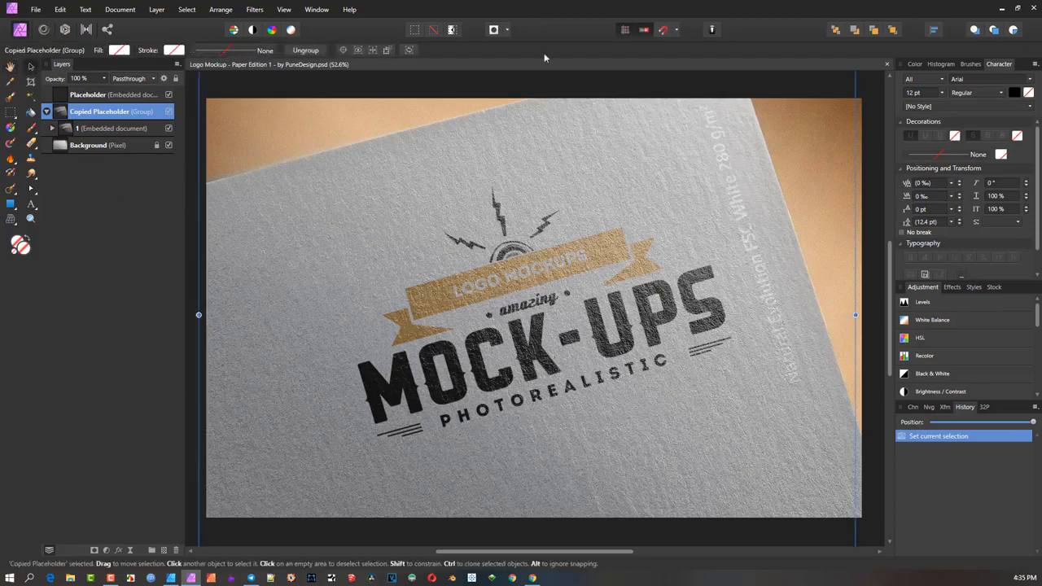
double_click(518, 288)
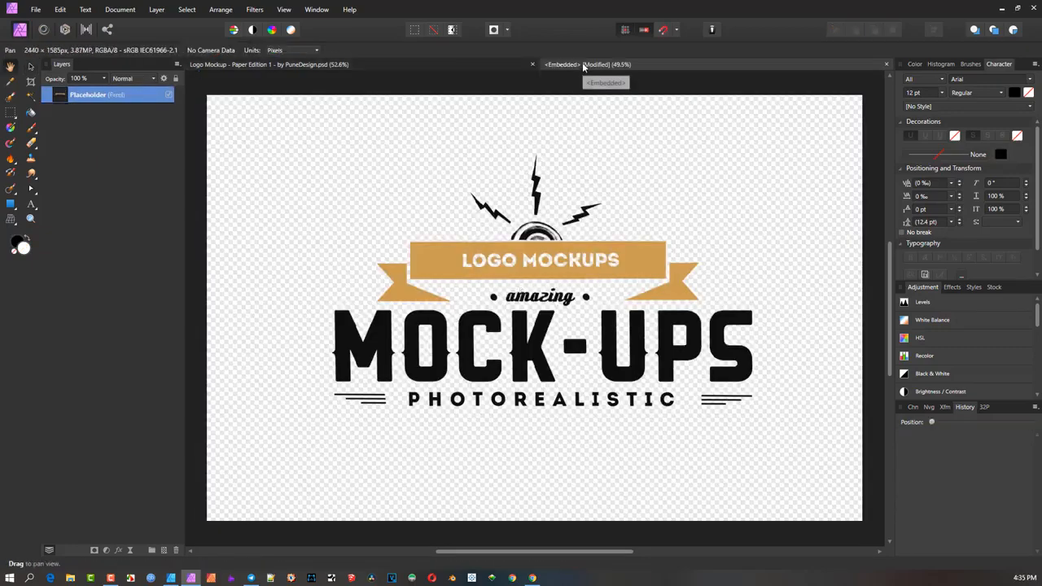
Float the embedded logo document in its own window beside the mockup, with both artworks in view.
left_click_drag(583, 67, 555, 440)
left_click_drag(628, 444, 668, 195)
left_click(337, 216)
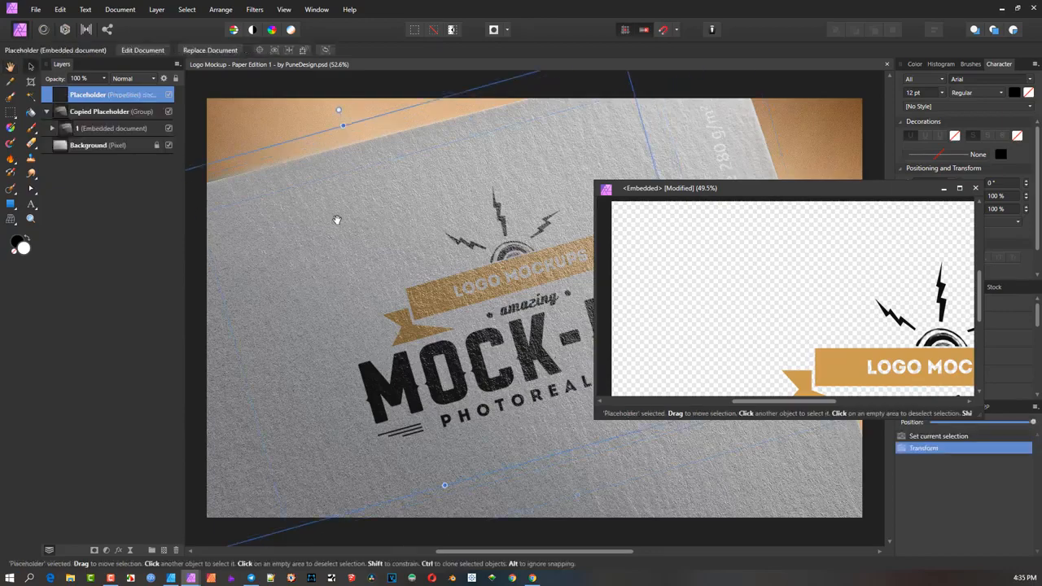
key("ctrl+z")
left_click_drag(524, 324, 377, 263)
left_click_drag(897, 371, 757, 293)
key("ctrl+0")
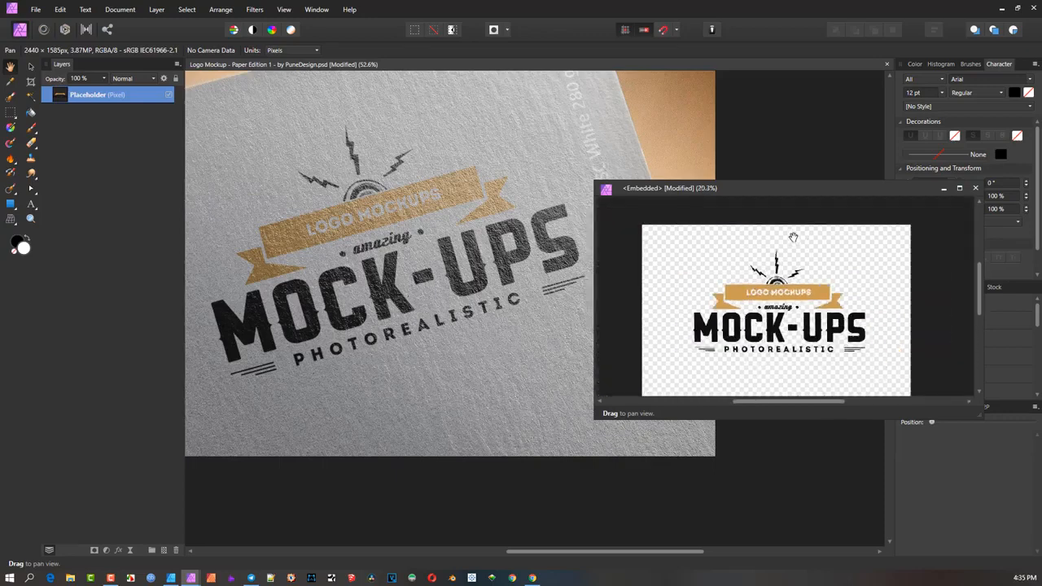
left_click_drag(766, 192, 735, 167)
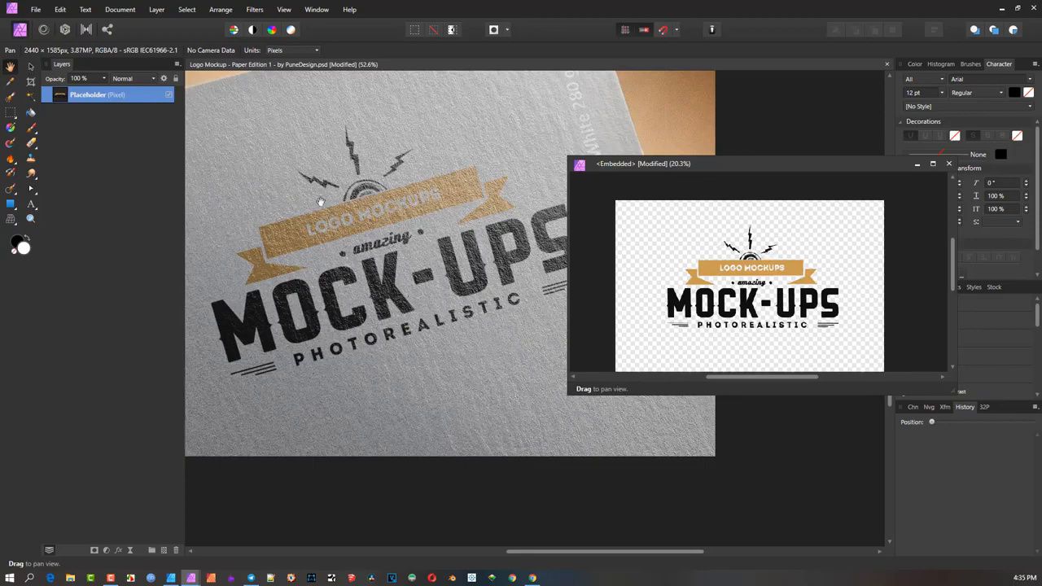
Select the Placeholder logo layer in the embedded document with the Move tool and delete it.
key("v")
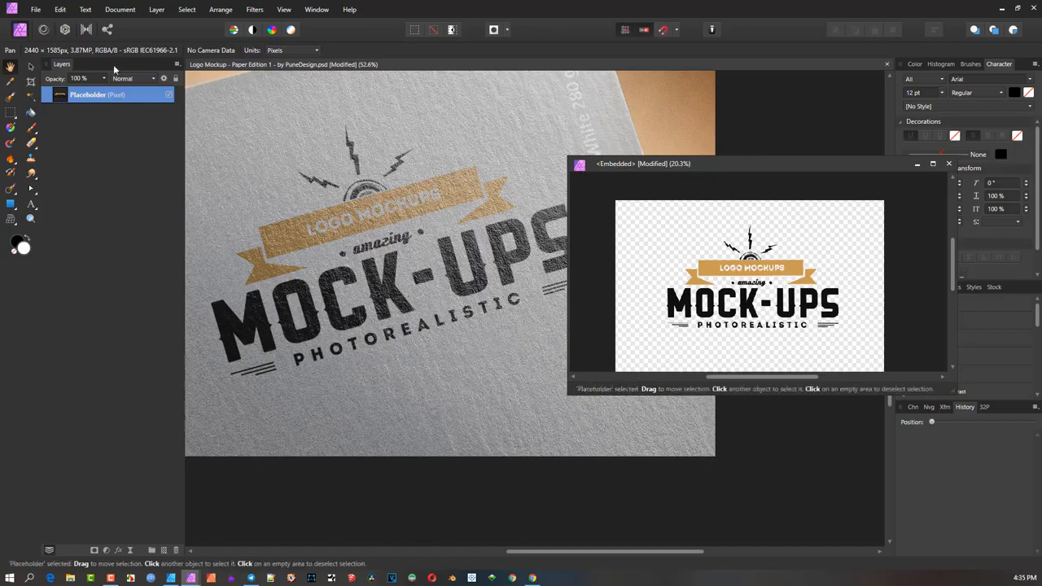
left_click(34, 67)
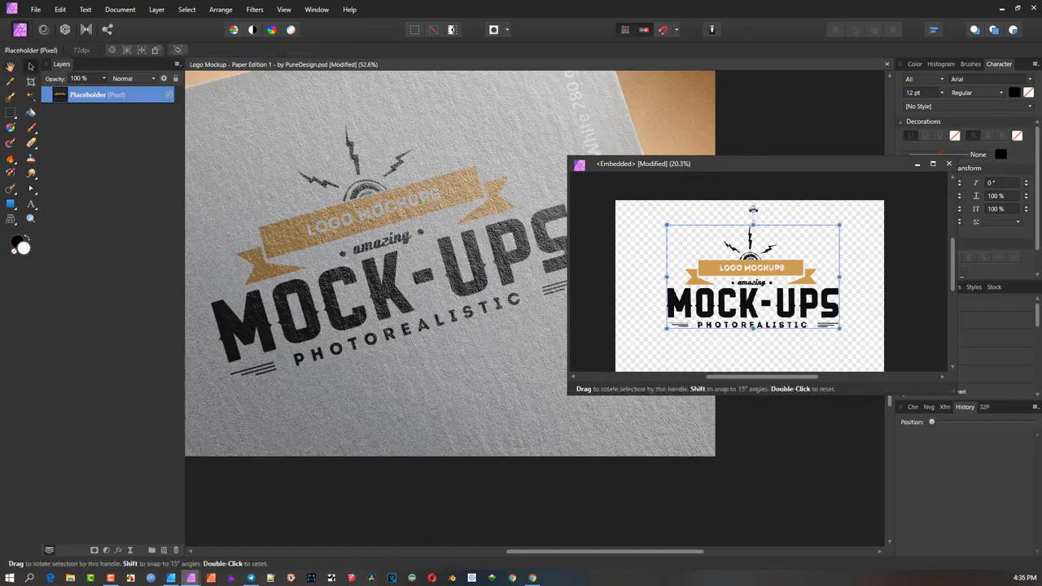
mouse_move(750, 214)
left_mouse_down()
mouse_move(737, 210)
mouse_move(782, 221)
mouse_move(747, 213)
mouse_move(761, 214)
mouse_move(750, 213)
mouse_move(752, 224)
left_mouse_up()
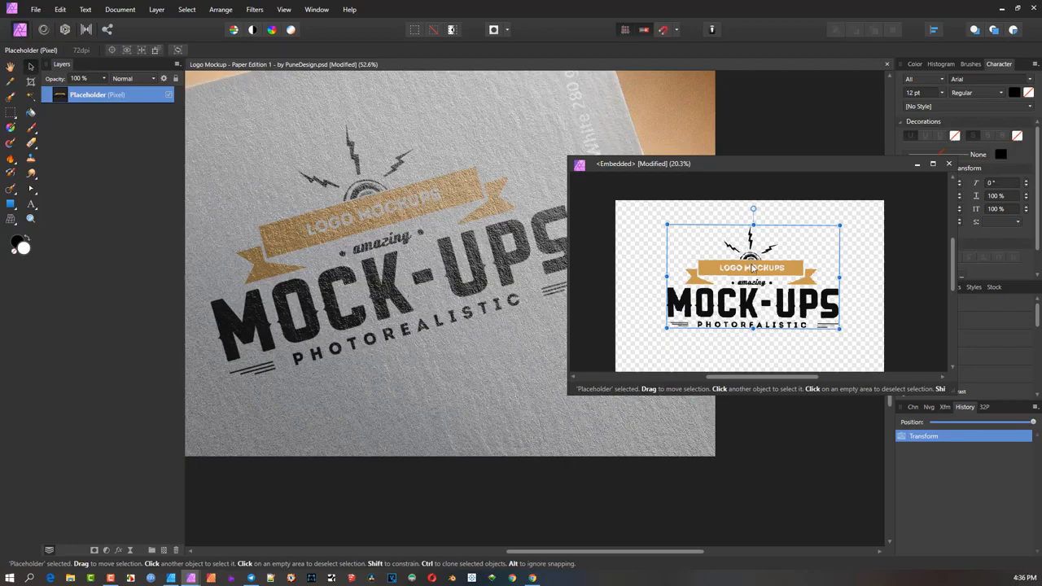
key("Delete")
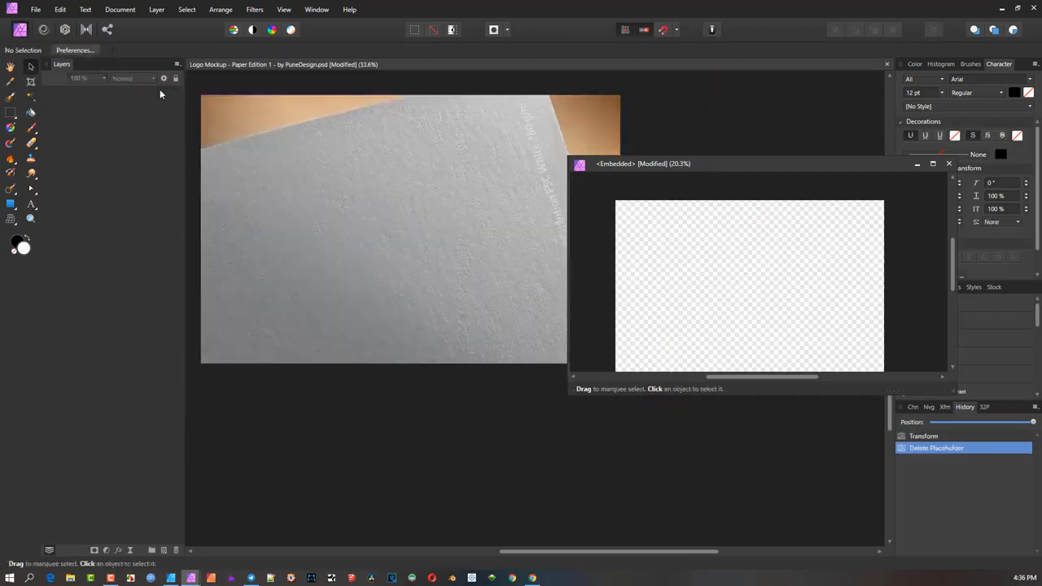
Place the Toy Story Sheriff Woody PNG image from the Pictures folder at nearly full height on the embedded canvas.
left_click(35, 9)
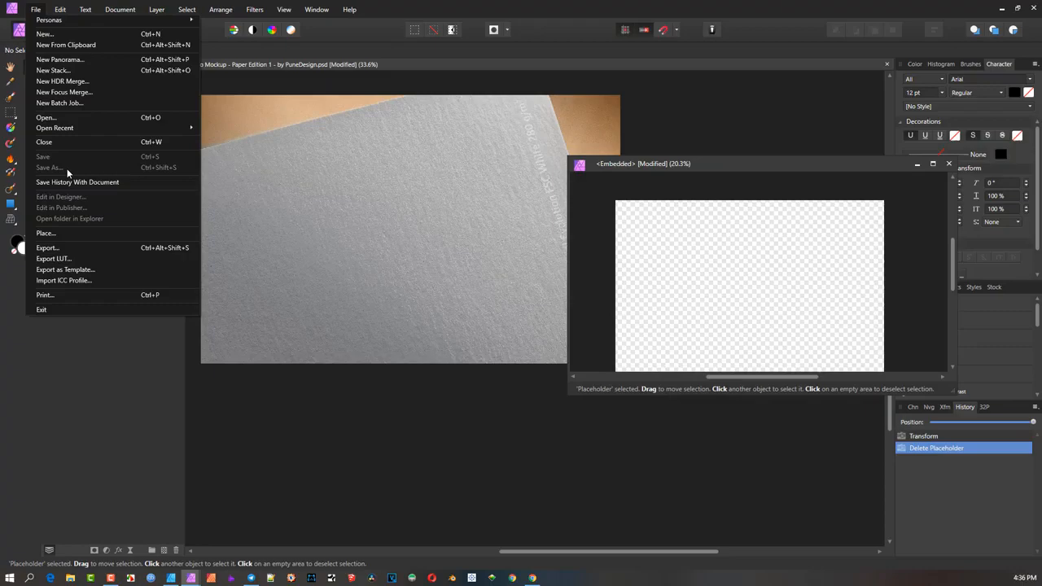
left_click(45, 233)
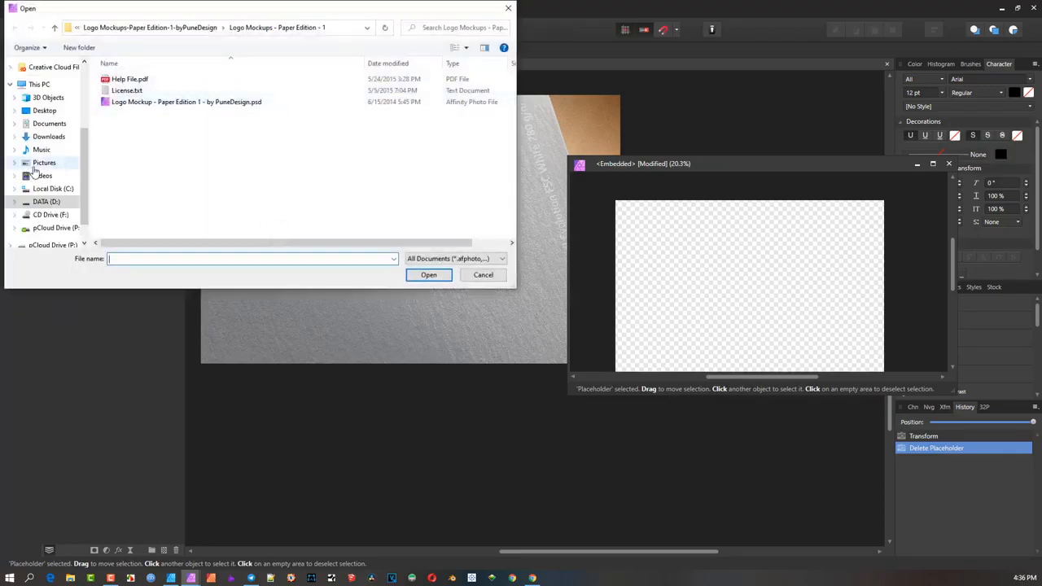
left_click(41, 164)
scroll(353, 183, "down", 5)
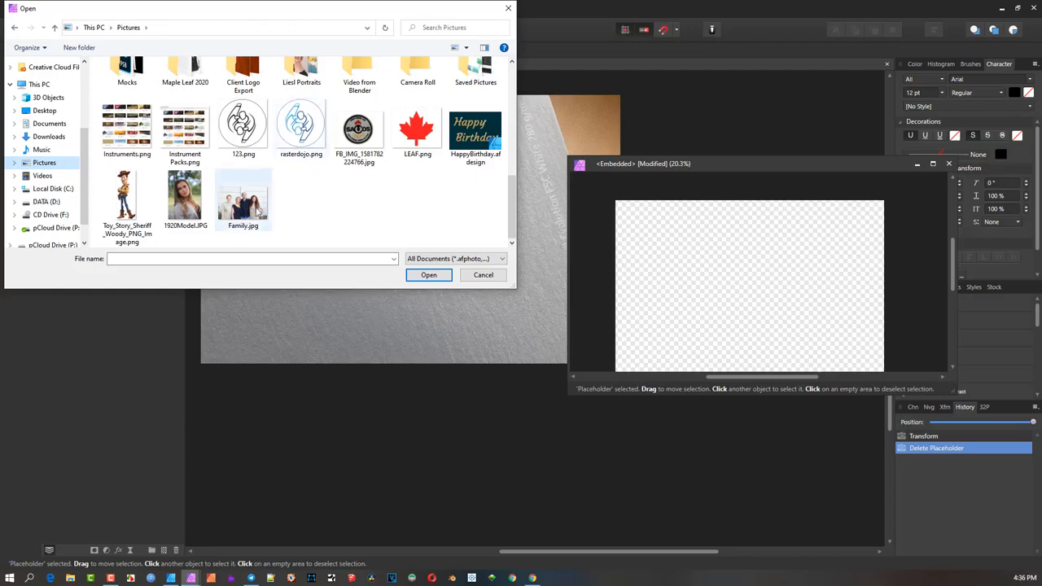
scroll(362, 193, "up", 1)
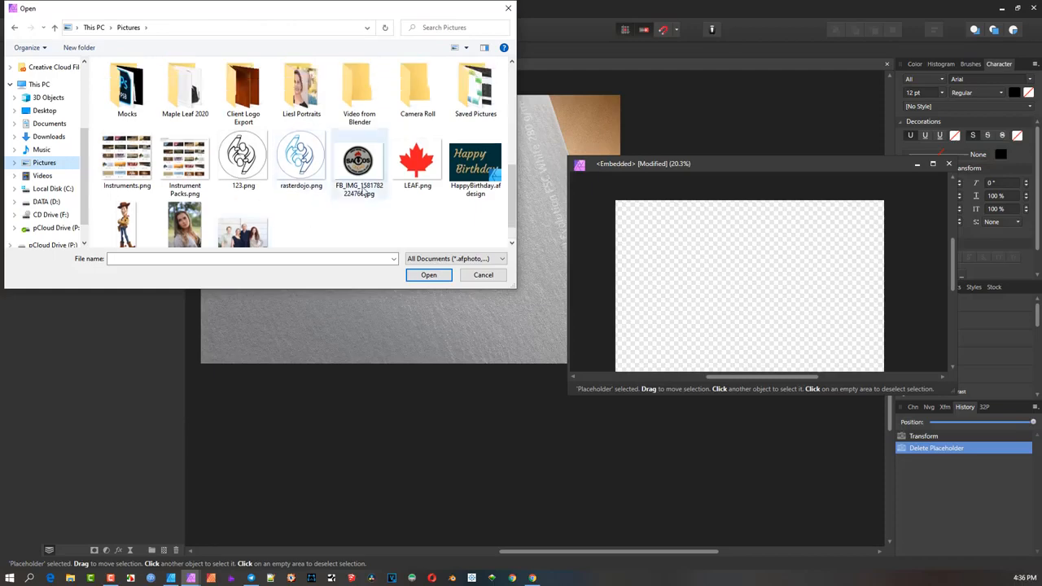
left_click(126, 224)
left_click(440, 276)
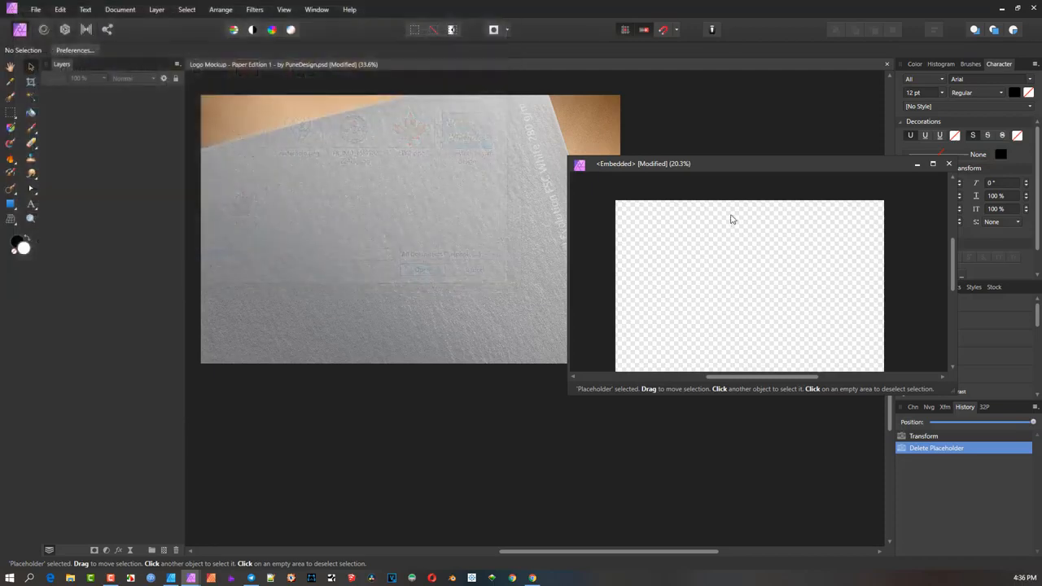
scroll(719, 216, "down", 2)
left_click_drag(714, 211, 757, 294)
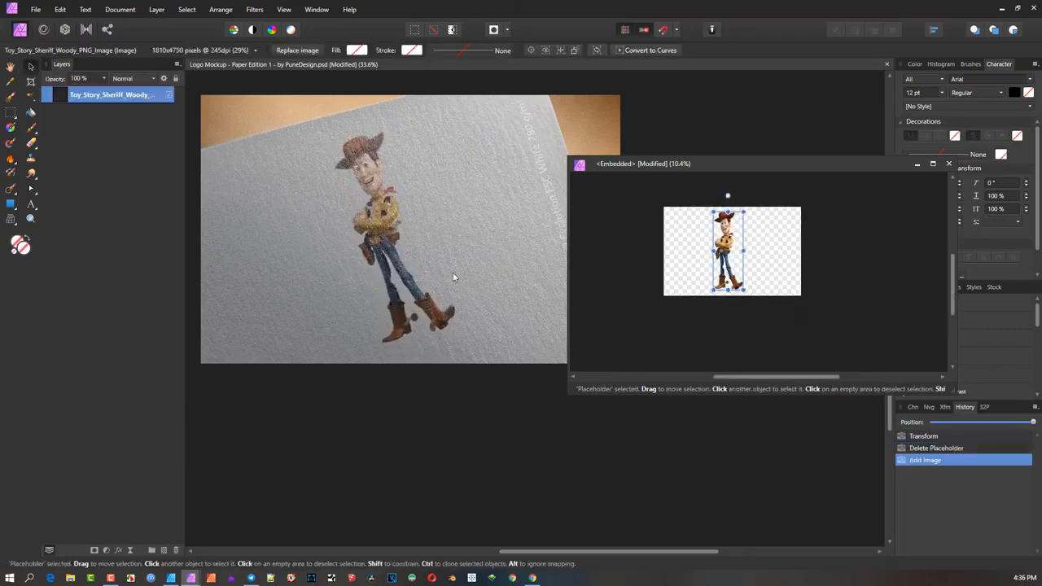
Move the Woody image toward the left side of the embedded canvas.
scroll(440, 252, "up", 3)
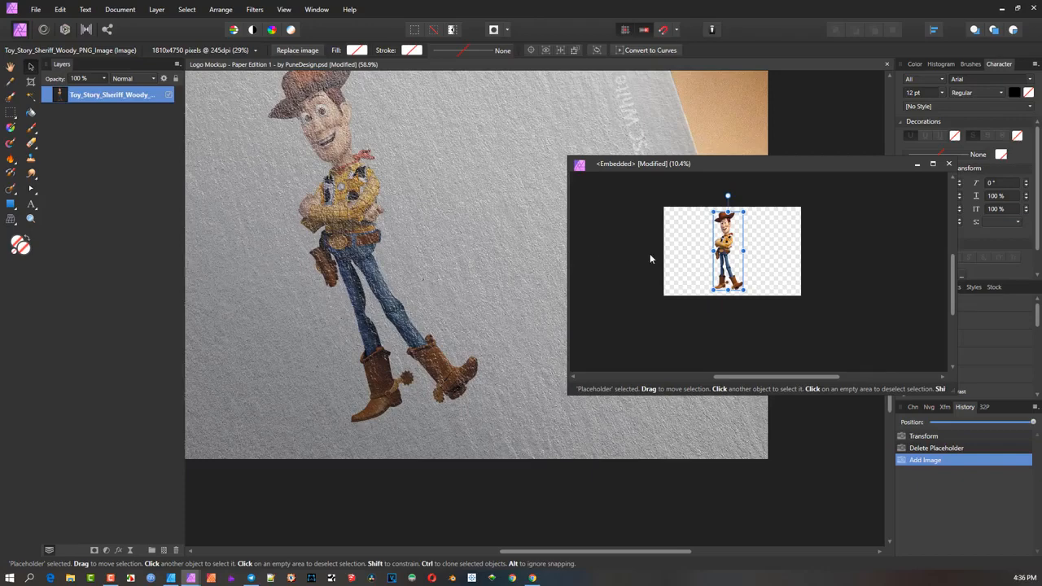
mouse_move(722, 254)
left_mouse_down()
mouse_move(690, 253)
mouse_move(713, 253)
left_mouse_up()
scroll(724, 246, "up", 2)
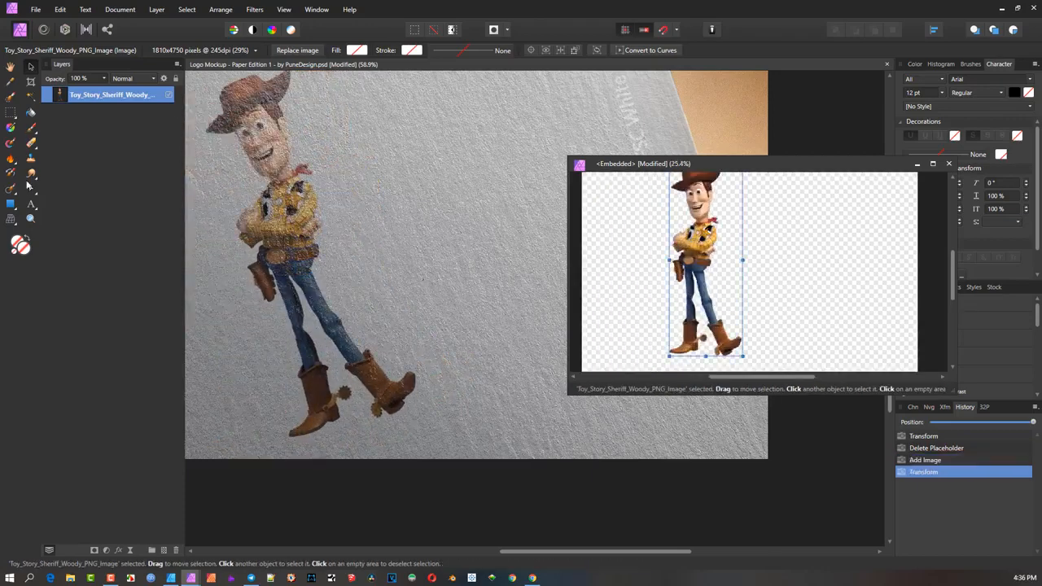
Add the artistic text "WOODY" at about 247 pt to the right of the figure in the embedded document.
left_click(41, 204)
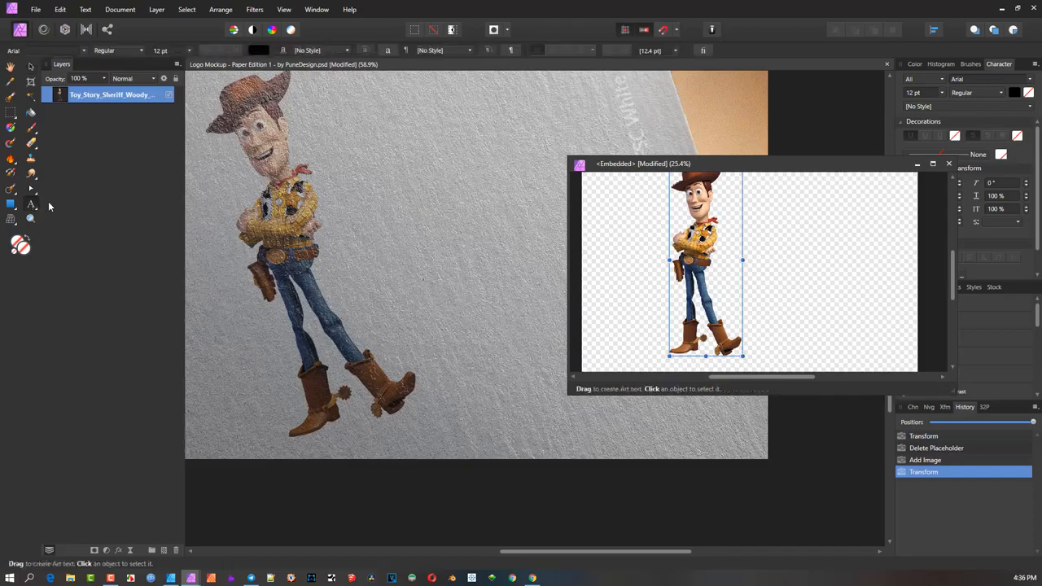
left_click_drag(768, 213, 792, 241)
type("WOOD")
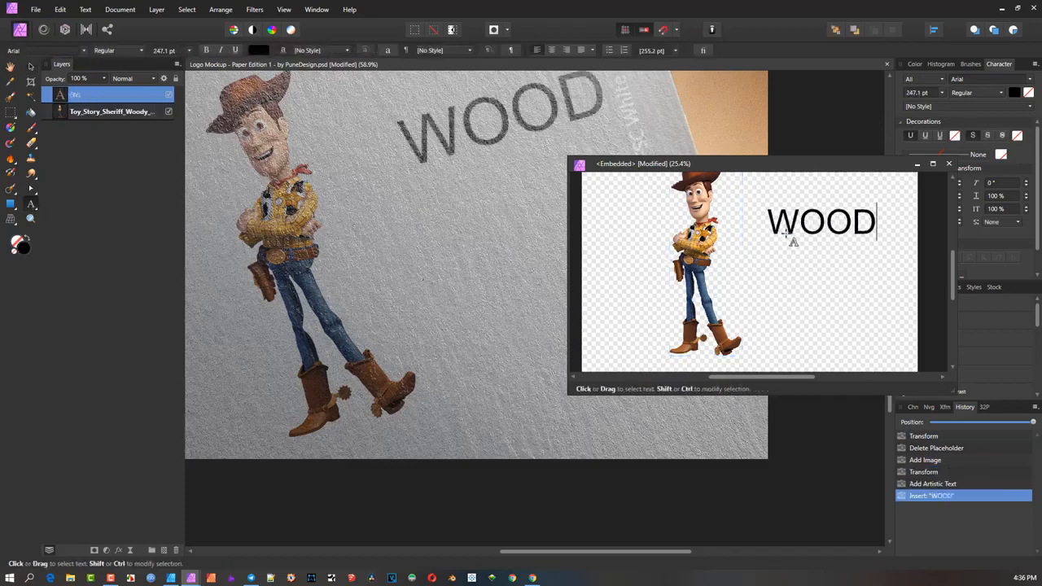
type("Y")
key("Escape")
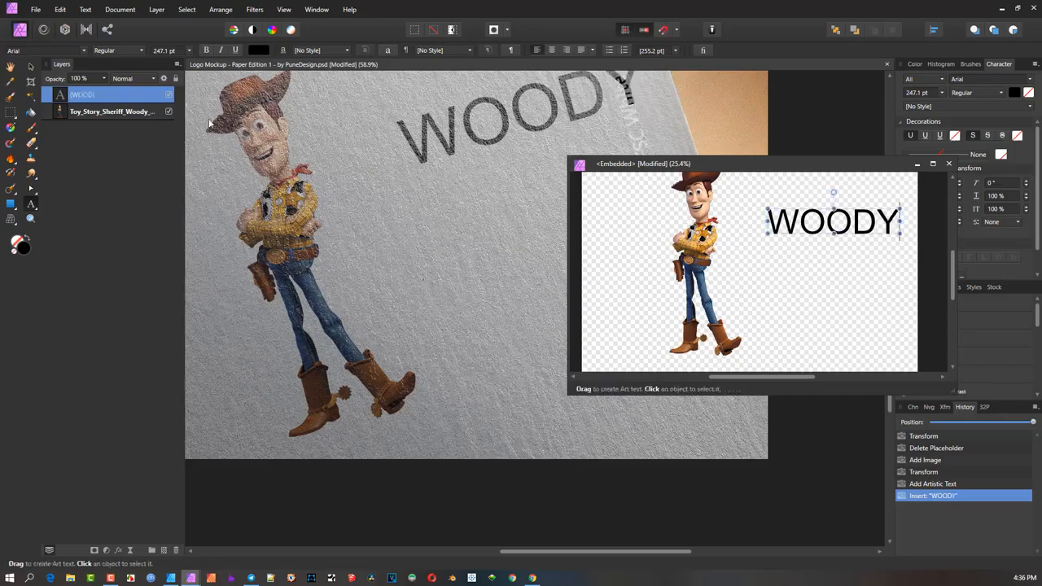
Move the WOODY text down and left to the canvas's mid-height, and shift the Woody image further left.
left_click(31, 66)
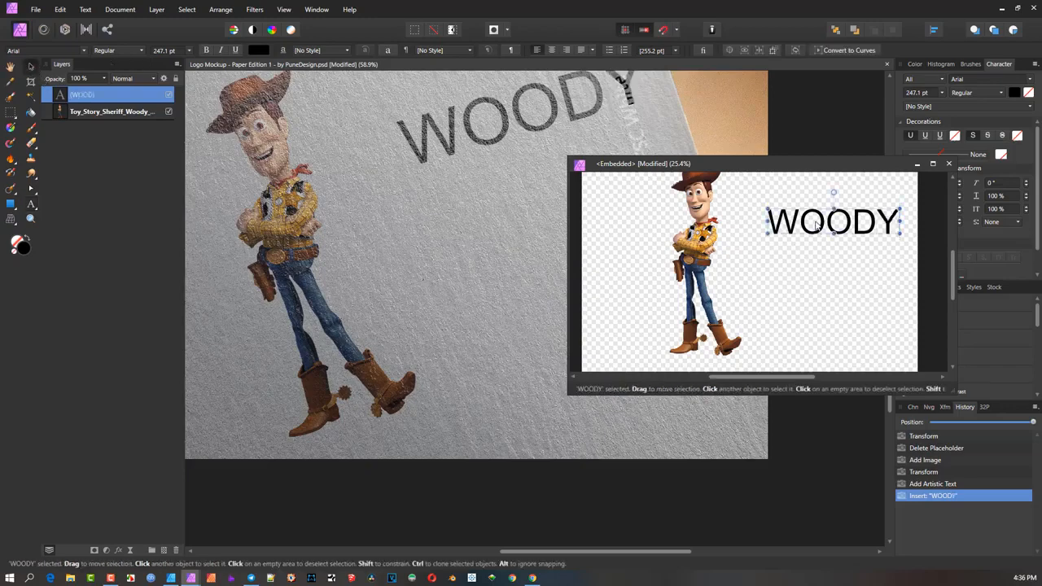
left_click_drag(818, 226, 787, 241)
scroll(359, 263, "down", 3)
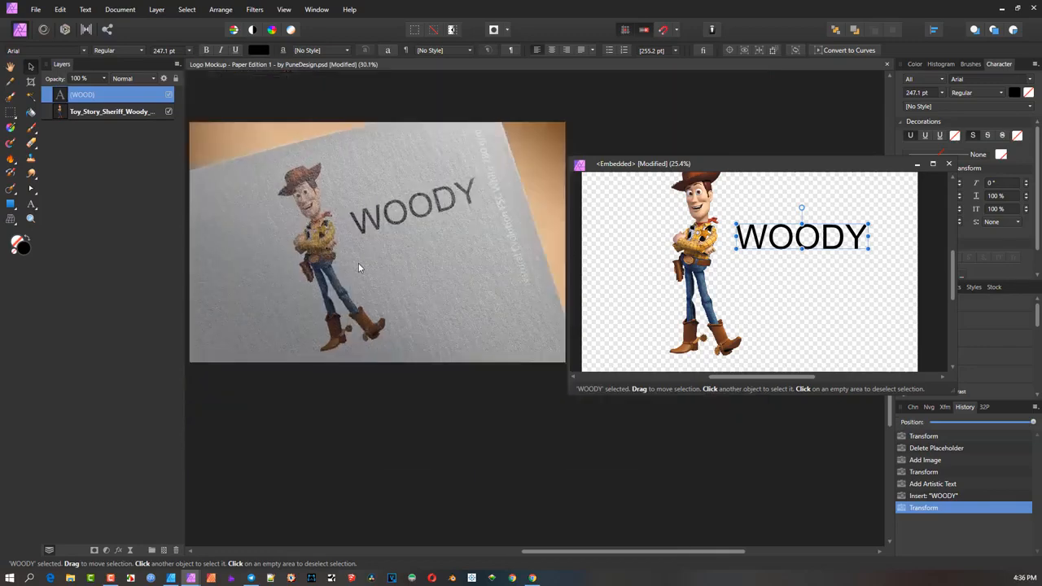
scroll(753, 221, "down", 2)
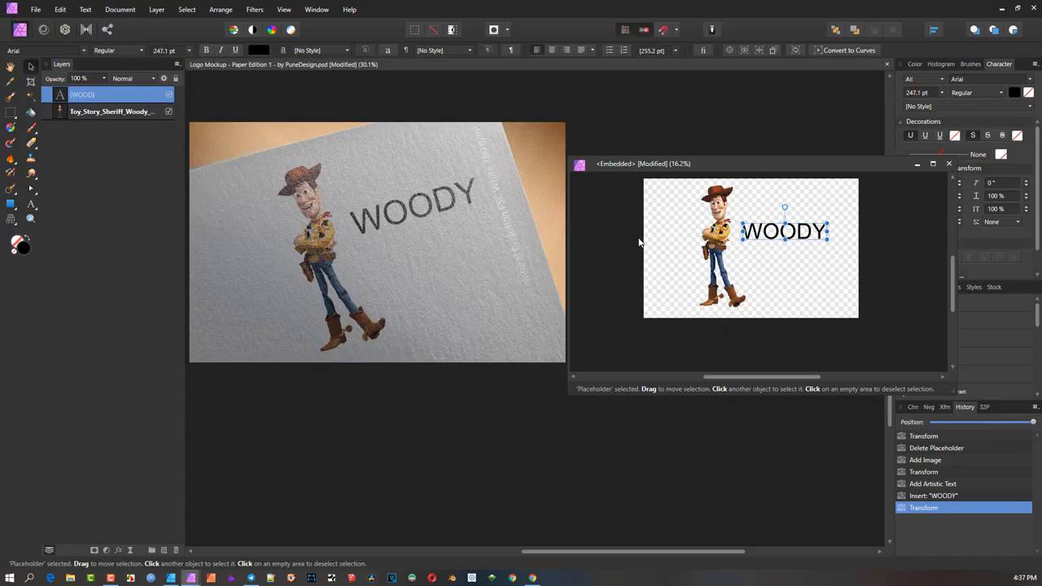
mouse_move(799, 236)
left_mouse_down()
mouse_move(794, 244)
mouse_move(792, 226)
mouse_move(786, 245)
left_mouse_up()
left_click_drag(708, 223, 684, 222)
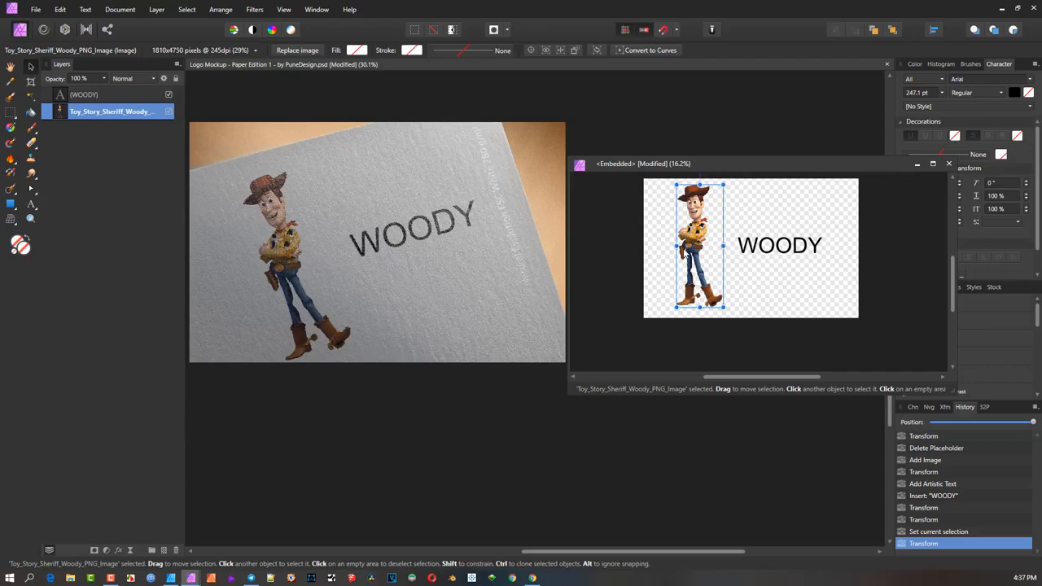
Close the embedded document and the logo mockup, discarding the mockup's changes.
left_click(950, 164)
left_click(887, 65)
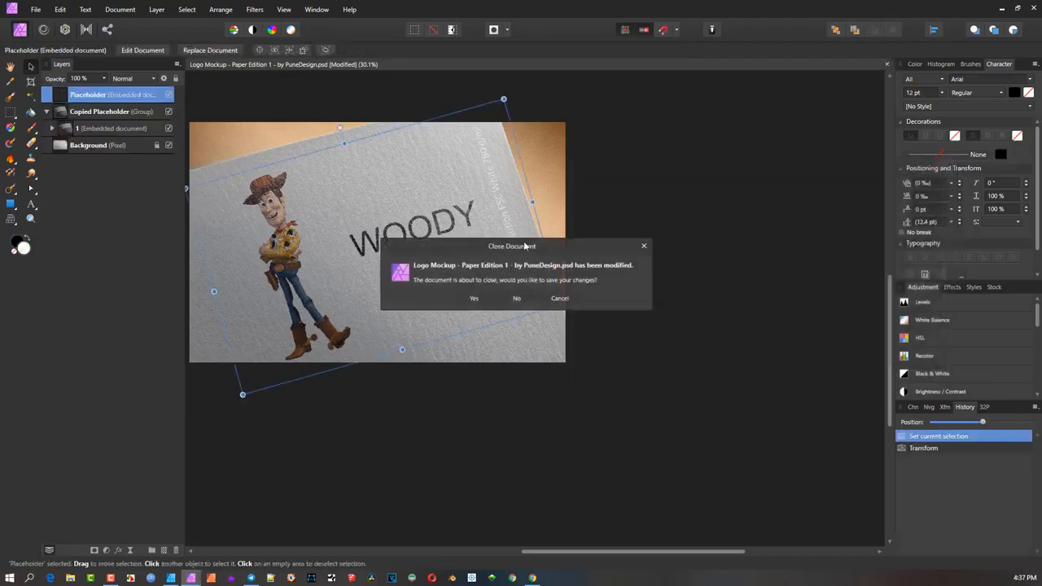
left_click(518, 299)
Open Tote-Bag-Fabric-Mockup-Vol4.psd from the Tote-Bag-Fabric-Mockup-Vol4-PIXEDEN folder inside Mockups.
left_click(36, 9)
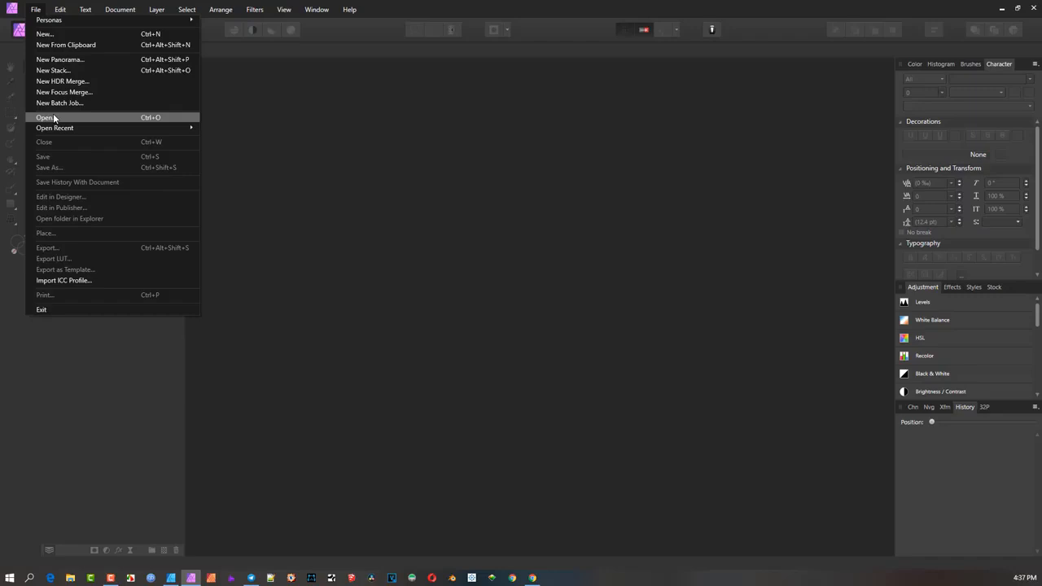
left_click(54, 118)
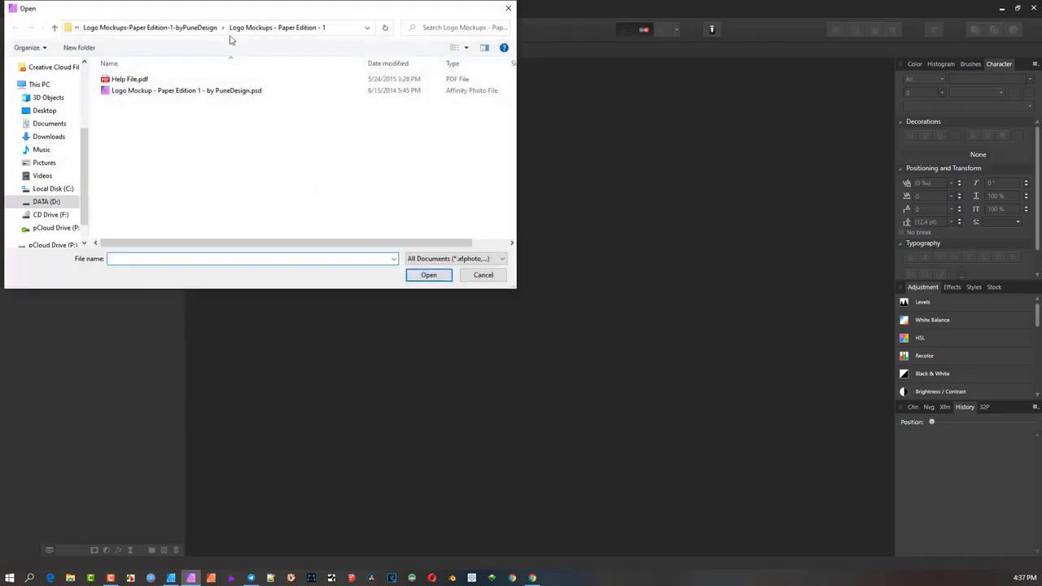
left_click(201, 29)
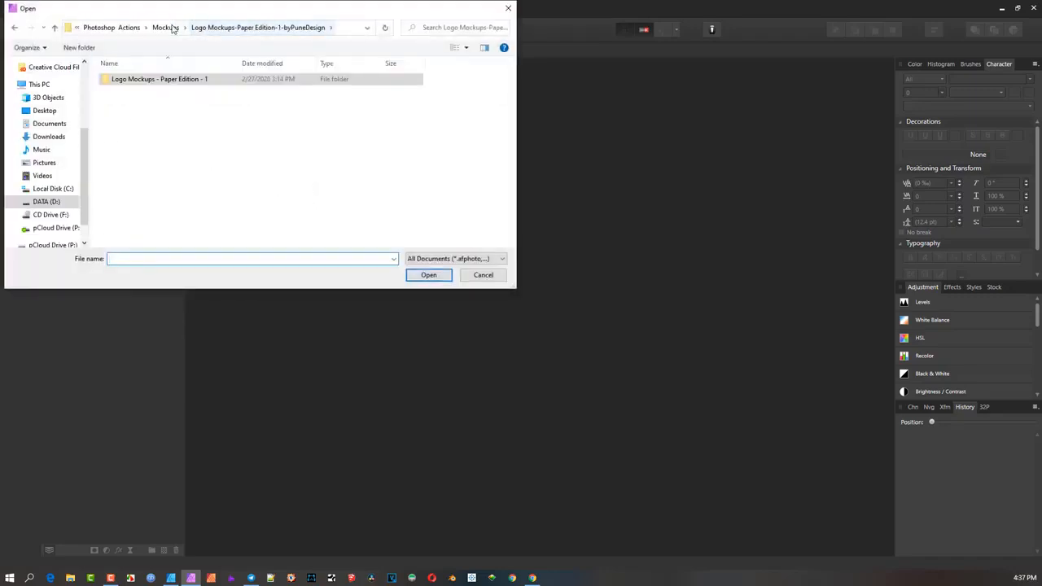
left_click(167, 28)
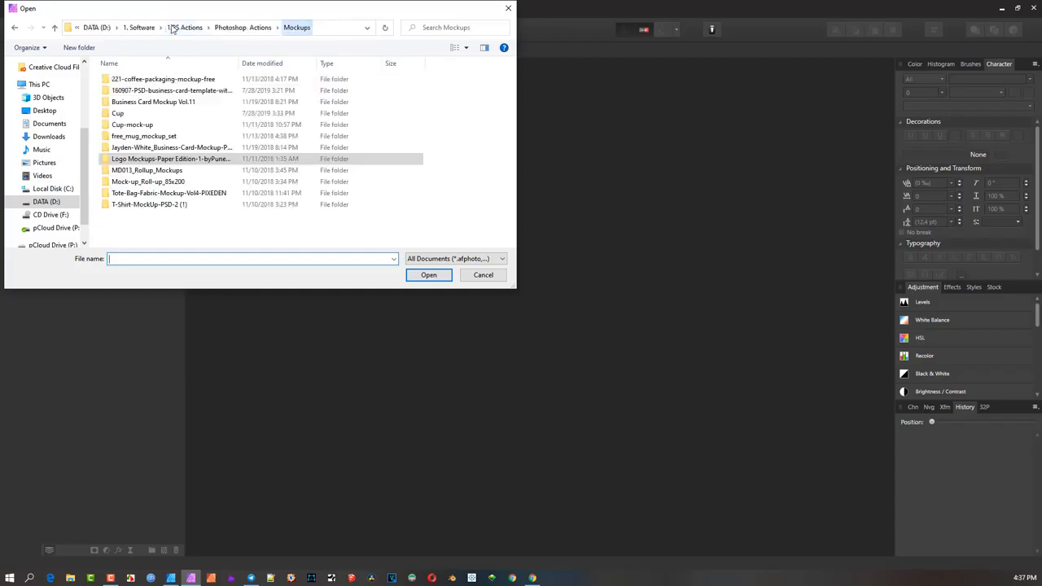
double_click(161, 195)
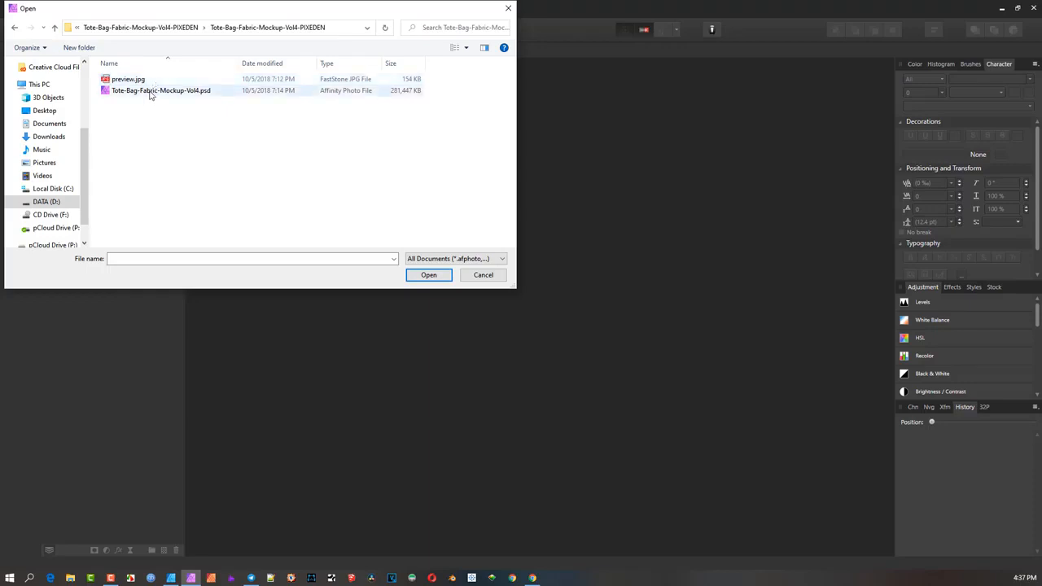
left_click(158, 92)
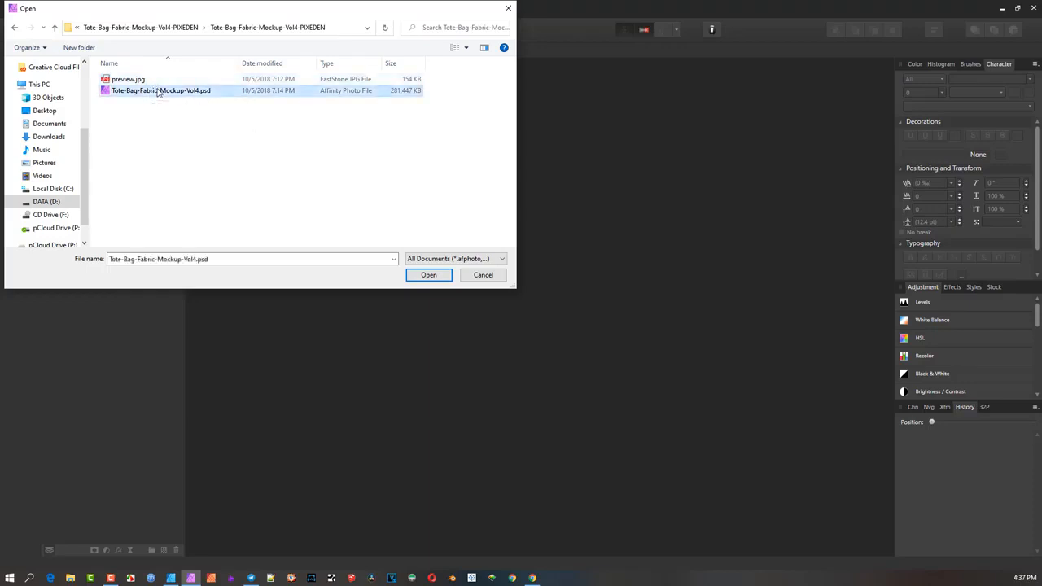
left_click(437, 277)
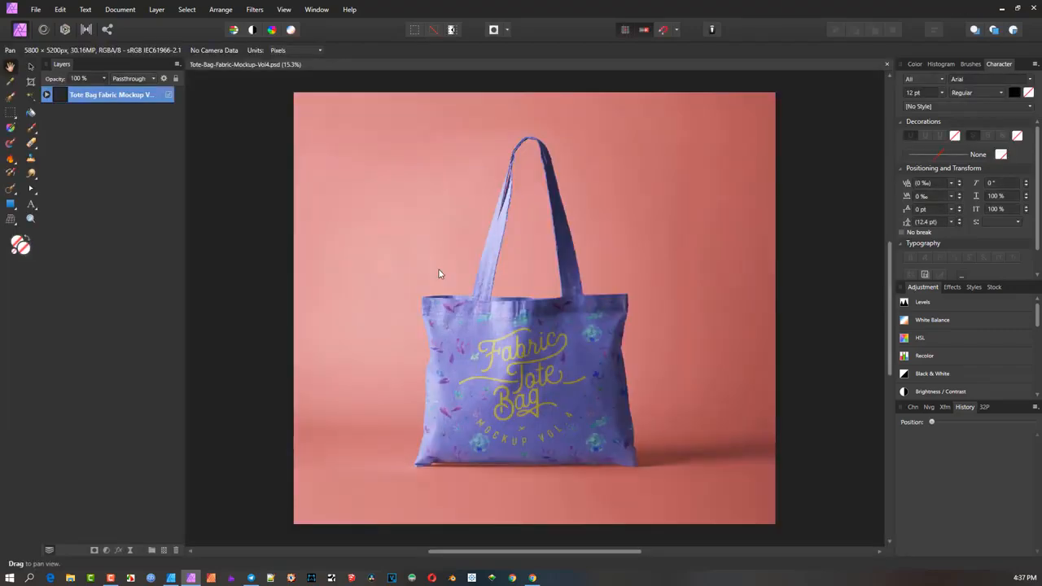
Expand the tote bag mockup group, inspect the PUT YOUR DESIGN HERE layer's contents, and widen the layer list to show full names.
scroll(526, 345, "up", 3)
left_click_drag(526, 370, 502, 270)
left_click(46, 94)
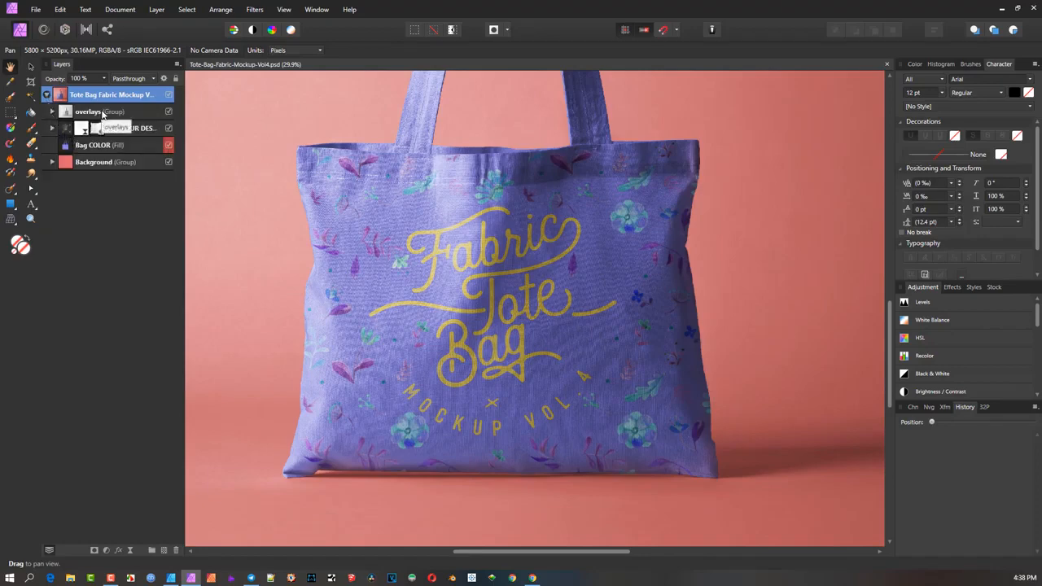
left_click(52, 129)
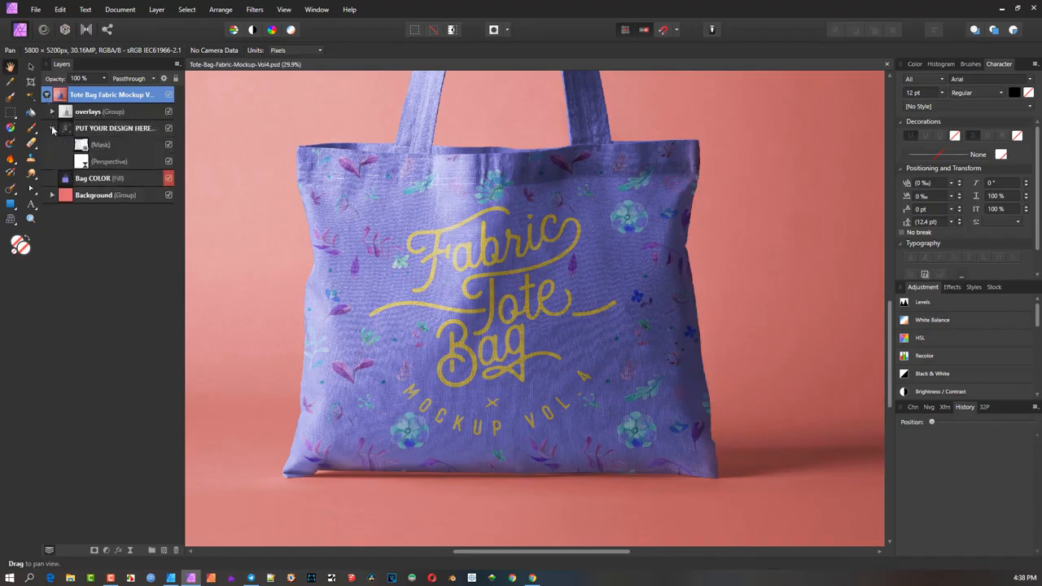
left_click(52, 129)
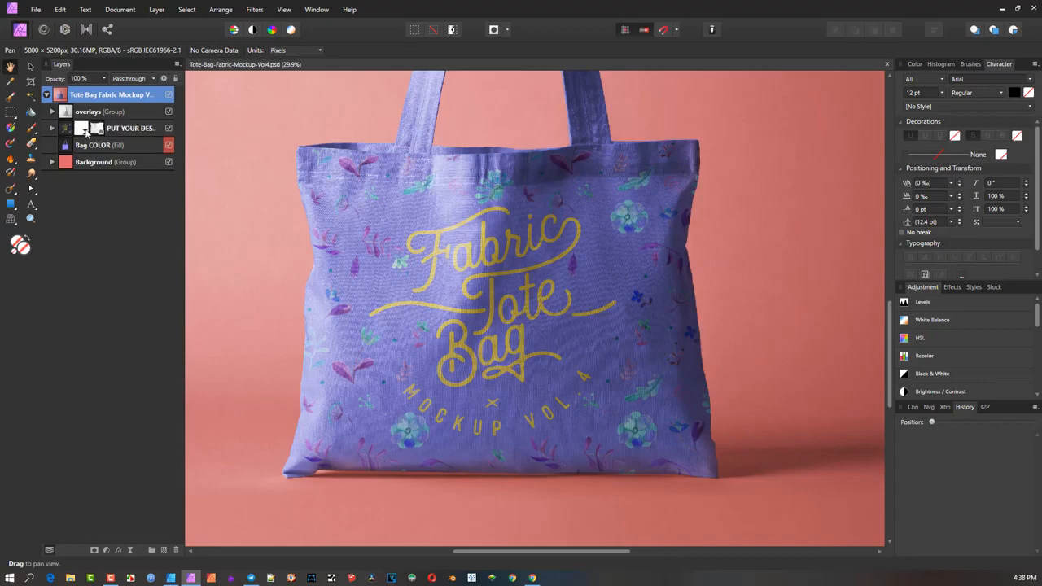
left_click_drag(186, 119, 279, 120)
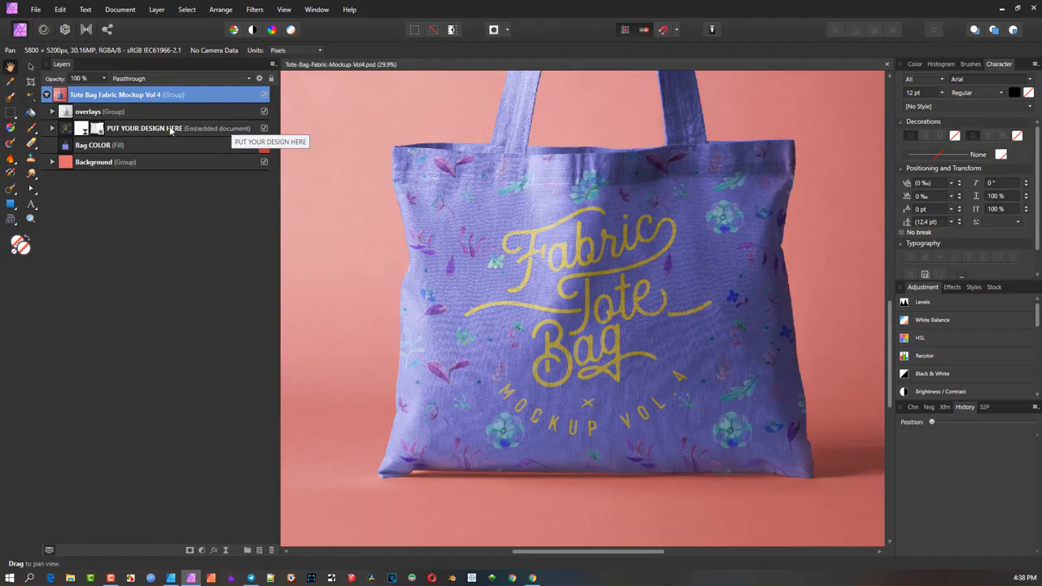
Open the PUT YOUR DESIGN HERE embedded document and float it in a smaller window beside the bag mockup.
double_click(85, 128)
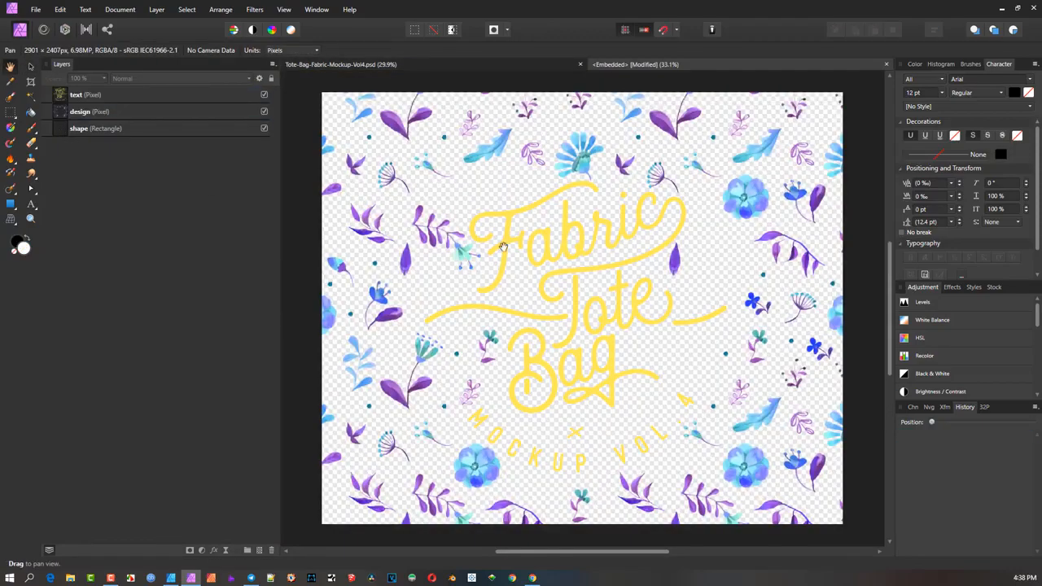
scroll(542, 241, "down", 3)
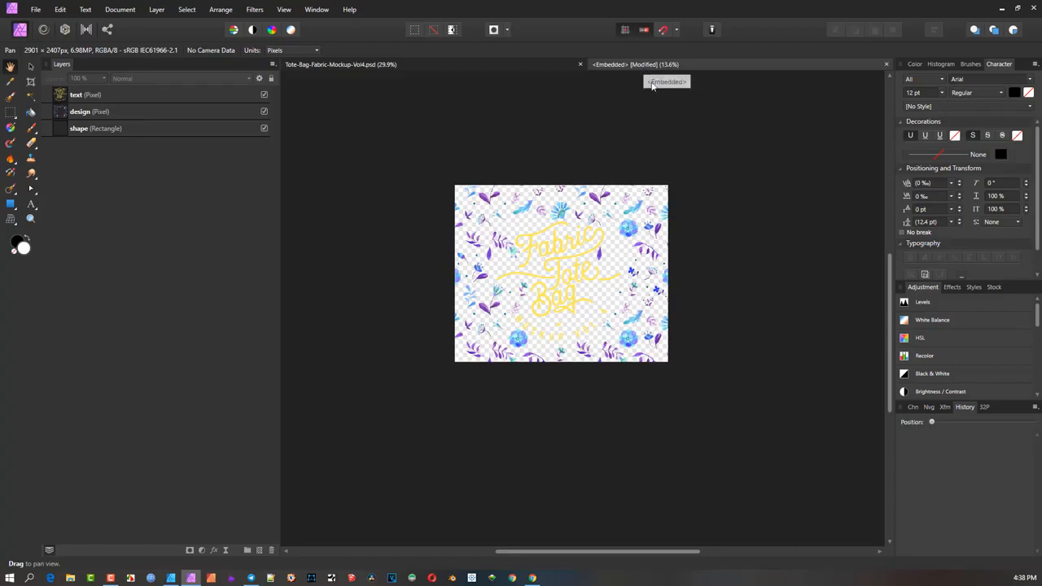
left_click_drag(652, 85, 730, 179)
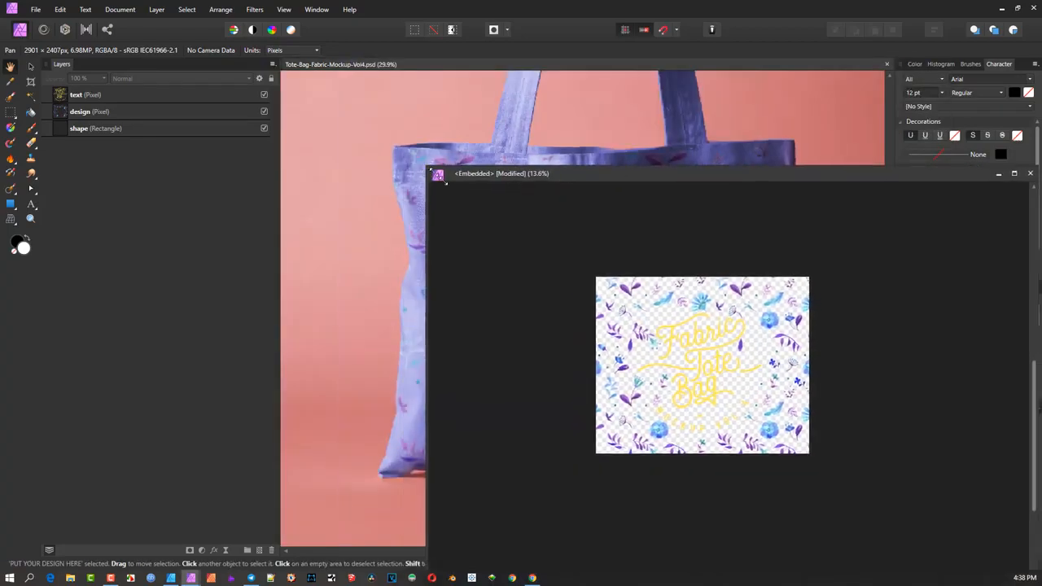
left_click_drag(438, 176, 614, 298)
left_click_drag(689, 306, 684, 131)
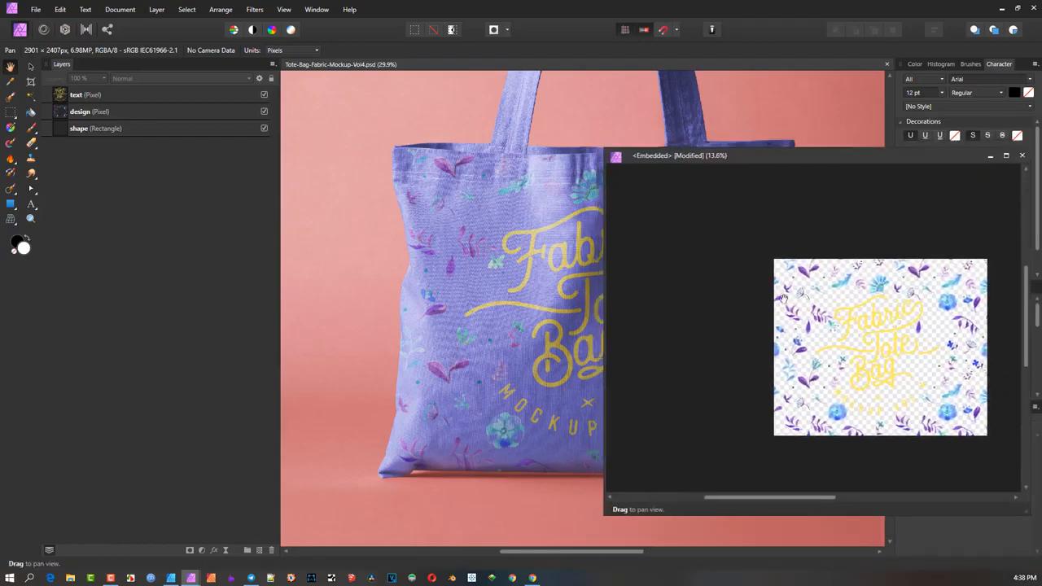
Delete the shape rectangle and the floral design layer from the embedded document, keeping only the text layer.
key("v")
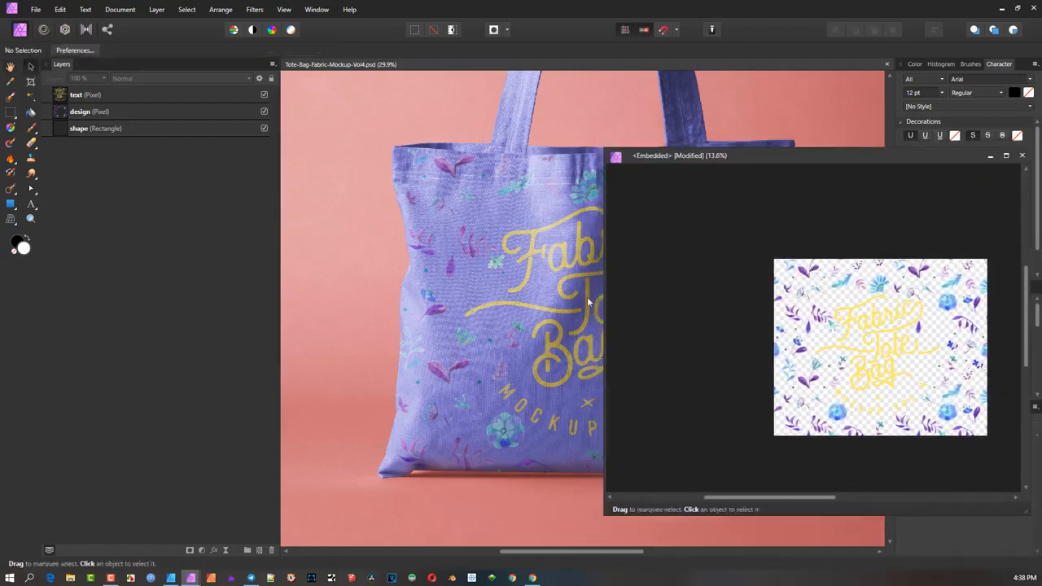
left_click(845, 344)
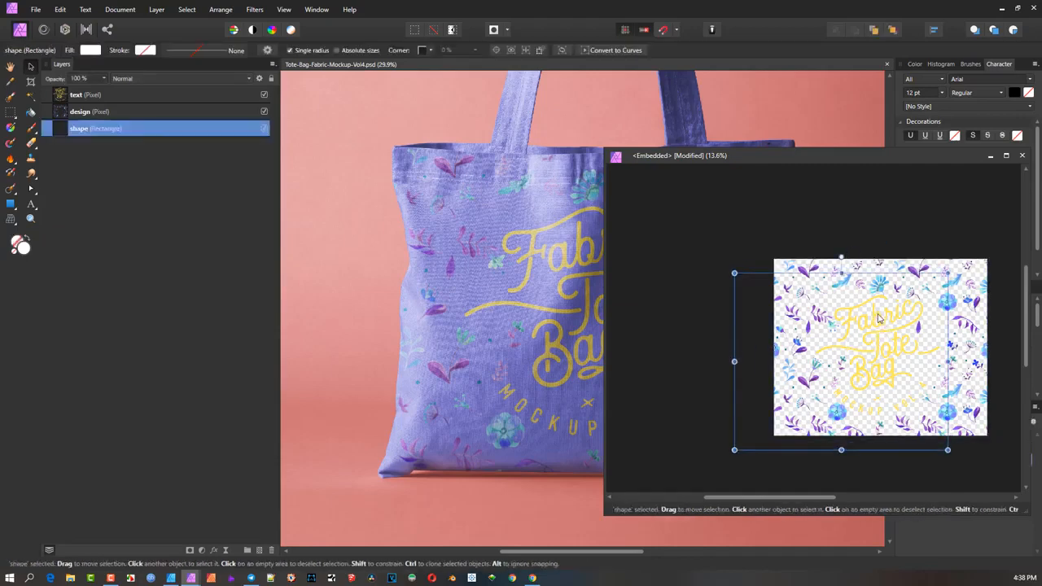
key("Delete")
key("Delete")
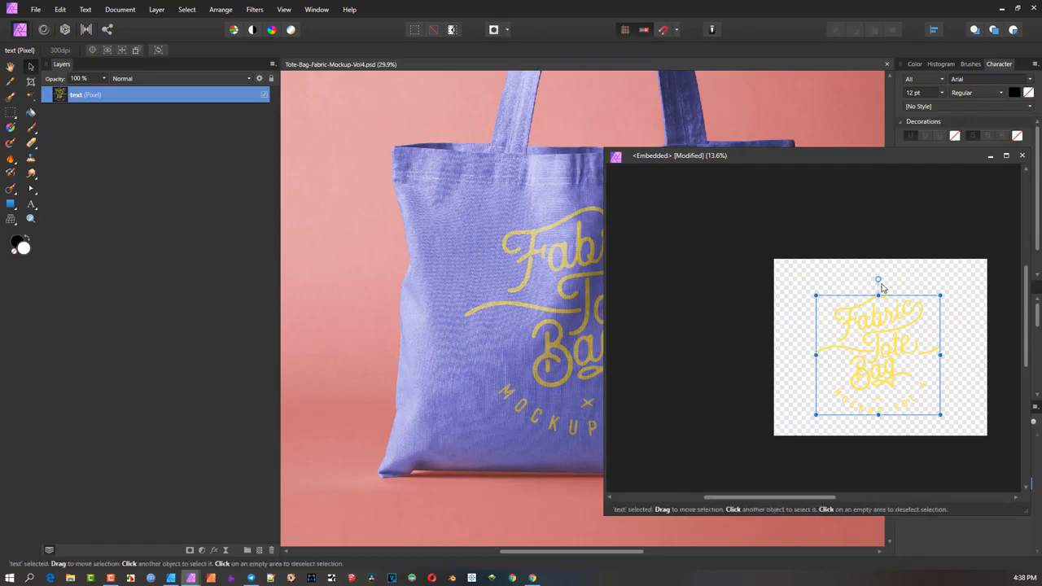
Rotate the Fabric Tote Bag text counterclockwise to a slant, keeping the embedded document in a narrower window clear of the bag's lettering.
left_click_drag(877, 279, 834, 293)
left_click_drag(605, 149, 744, 135)
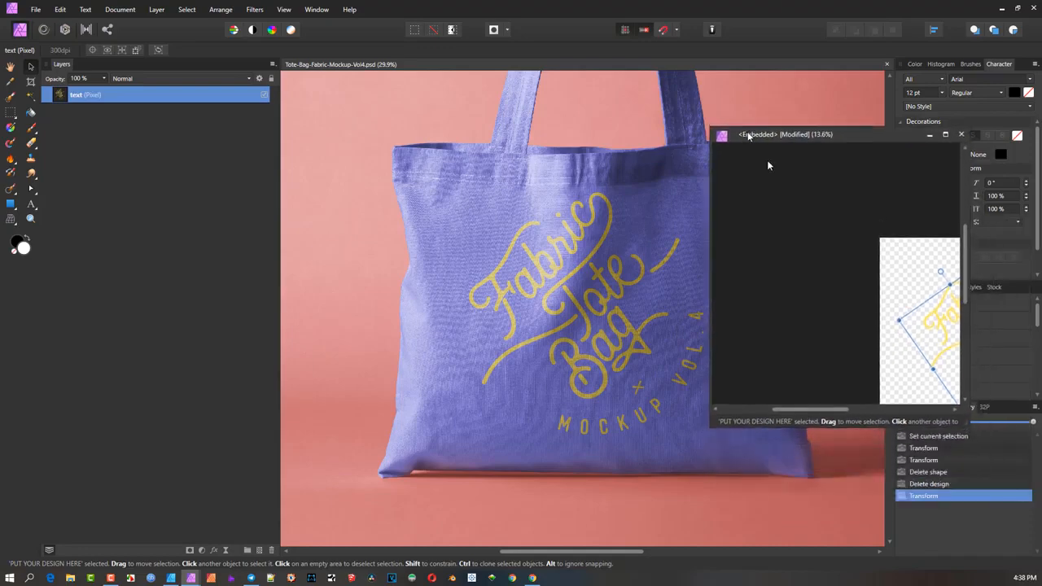
left_click_drag(907, 282, 804, 227)
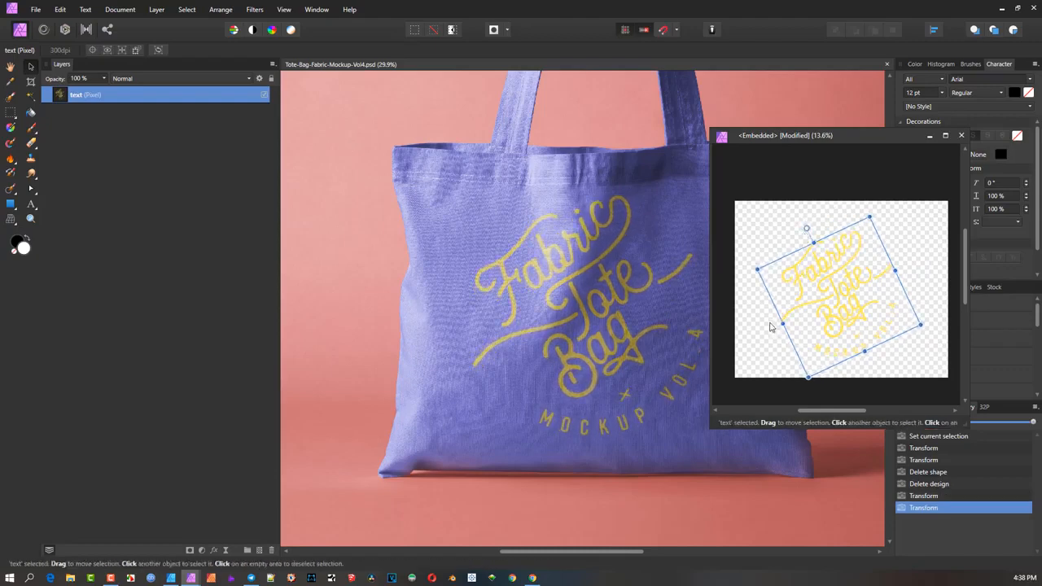